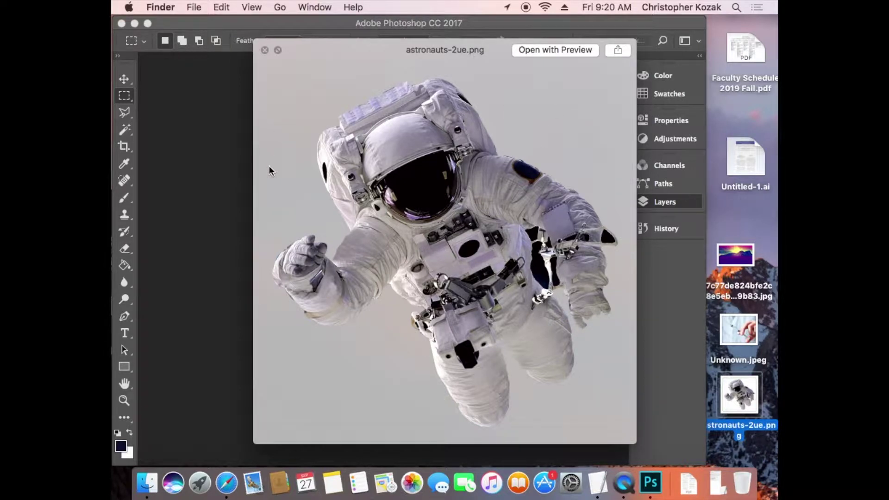
- Close the astronaut image preview and open f47c77de824bfe2cf28e5eb236a59b83.jpg from the desktop in Photoshop
{"action": "key", "text": "space"}
{"action": "left_click", "coordinate": [299, 216]}
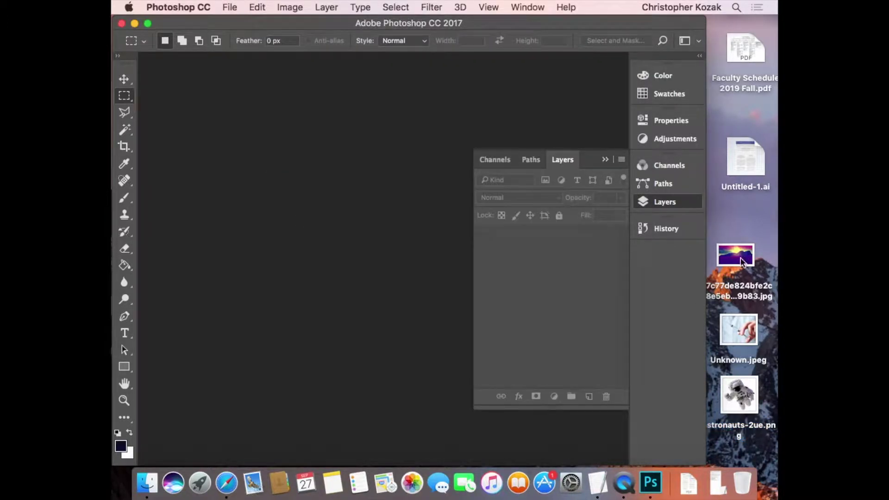
{"action": "left_click_drag", "start_coordinate": [742, 259], "coordinate": [295, 208]}
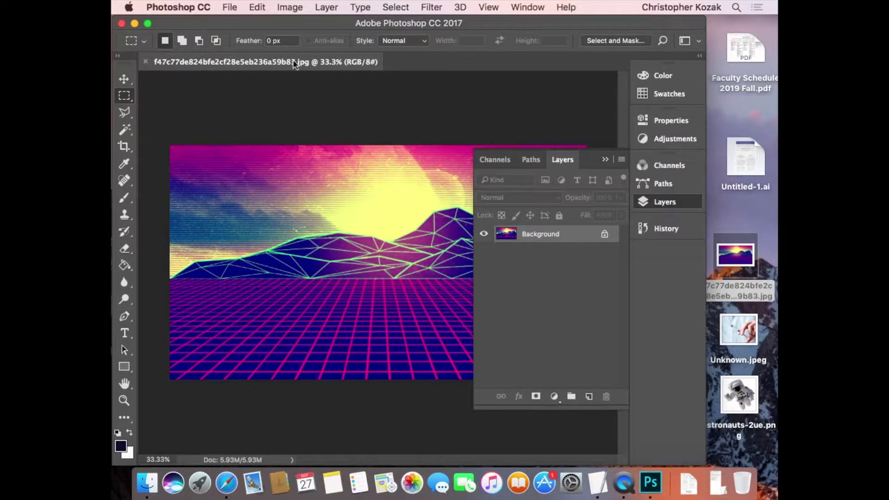
{"action": "left_click", "coordinate": [225, 8]}
{"action": "left_click", "coordinate": [238, 23]}
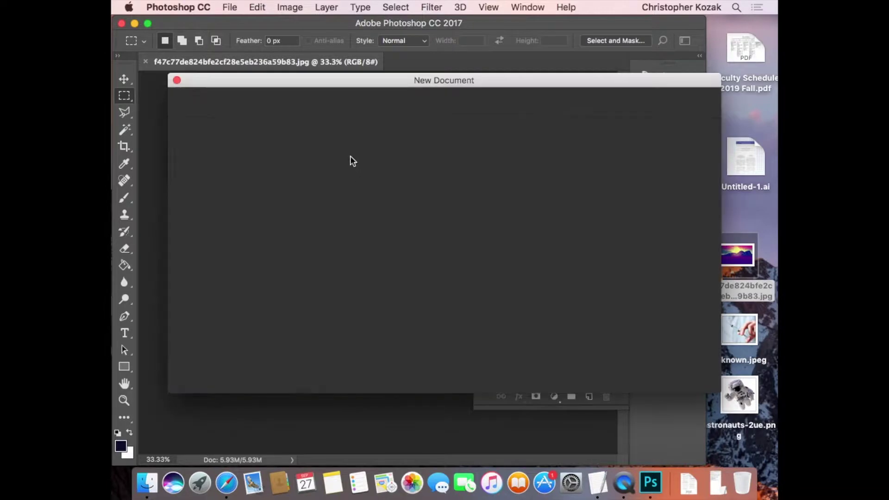
{"action": "left_click", "coordinate": [632, 196]}
{"action": "left_click", "coordinate": [615, 240]}
{"action": "left_click", "coordinate": [639, 197]}
{"action": "left_click", "coordinate": [639, 197]}
{"action": "left_click", "coordinate": [616, 217]}
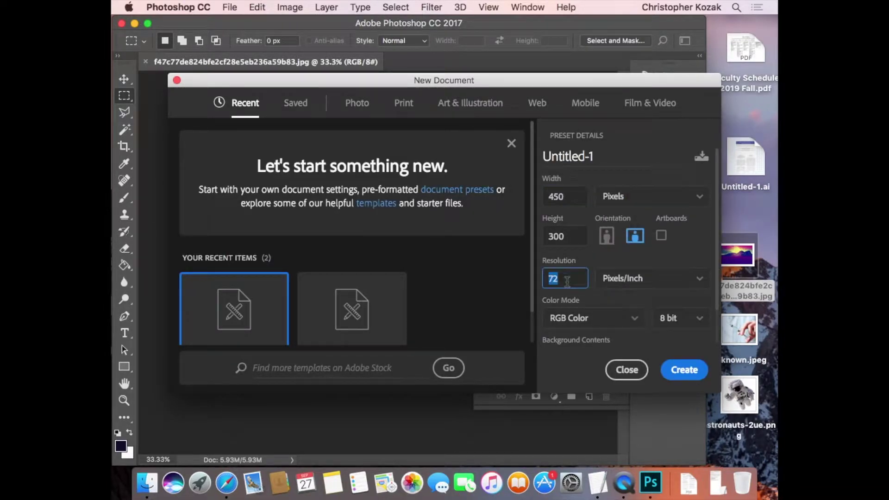
{"action": "left_click", "coordinate": [626, 370]}
{"action": "left_click_drag", "start_coordinate": [210, 144], "coordinate": [377, 224]}
{"action": "left_click", "coordinate": [352, 273]}
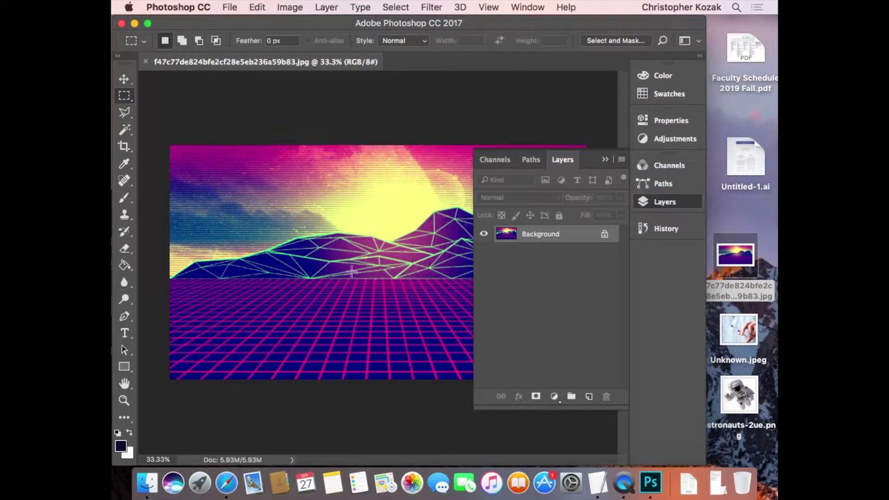
- Try reducing the landscape document's canvas to 8.5 by 11 inches with the background still locked, and undo it
{"action": "left_click", "coordinate": [291, 7]}
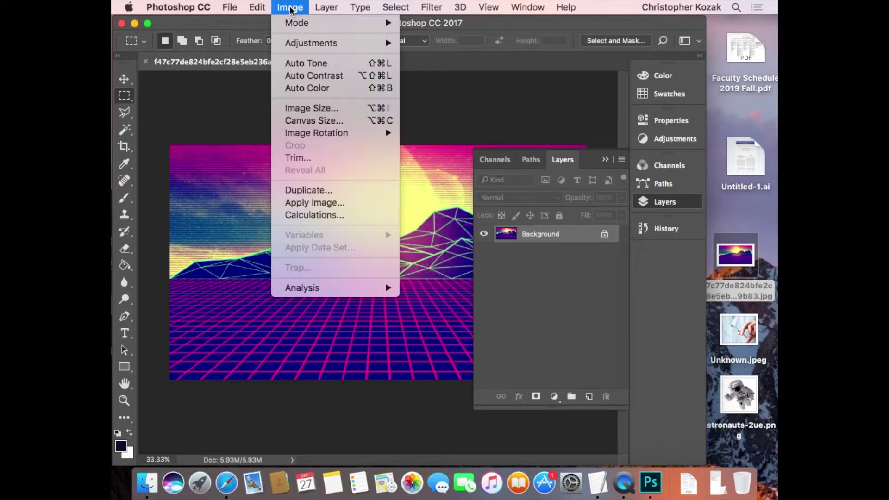
{"action": "left_click", "coordinate": [322, 121]}
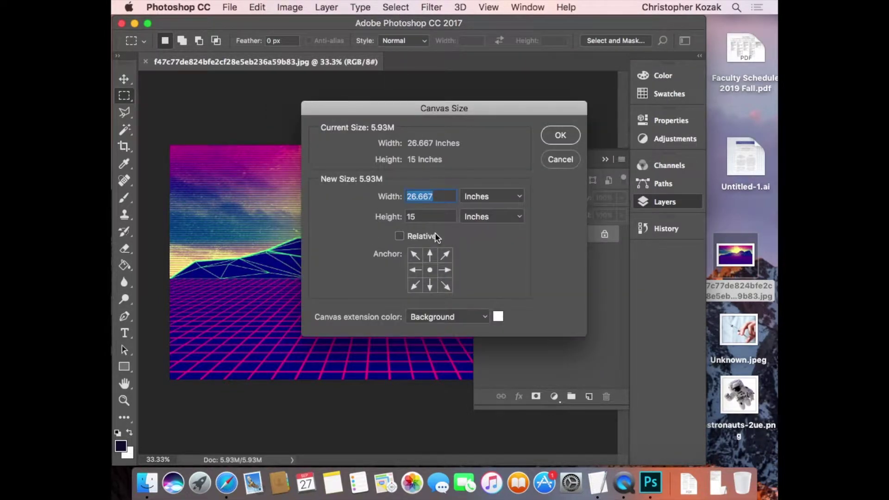
{"action": "type", "text": "8..5"}
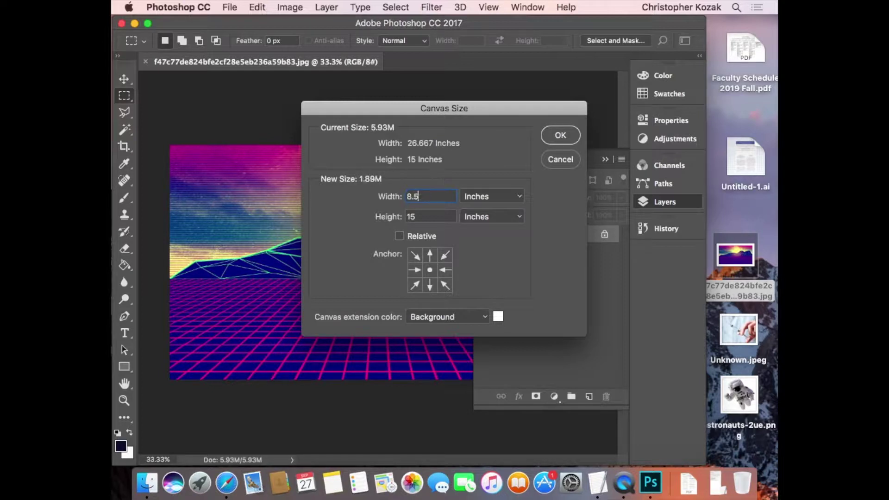
{"action": "type", "text": "11"}
{"action": "key", "text": "Tab"}
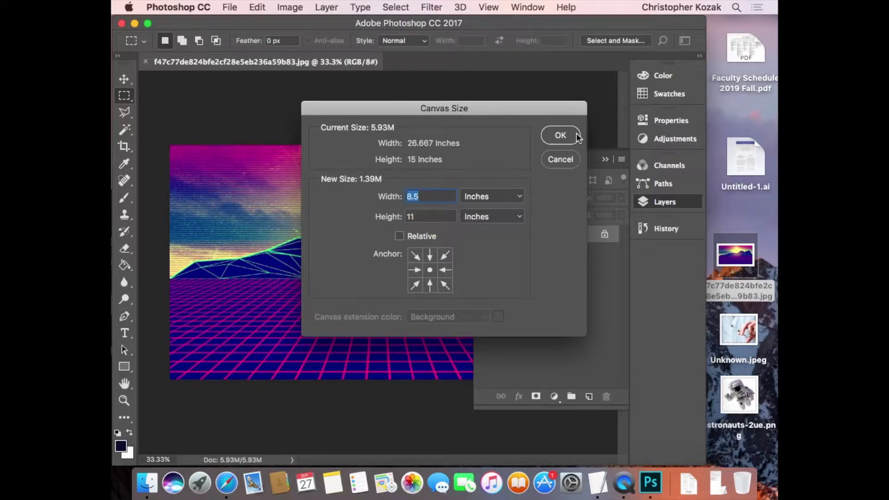
{"action": "left_click", "coordinate": [570, 136]}
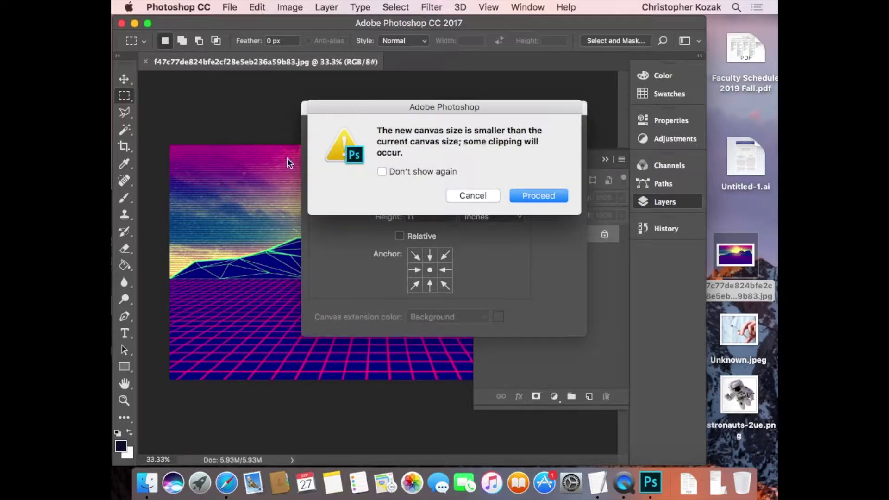
{"action": "left_click", "coordinate": [539, 196]}
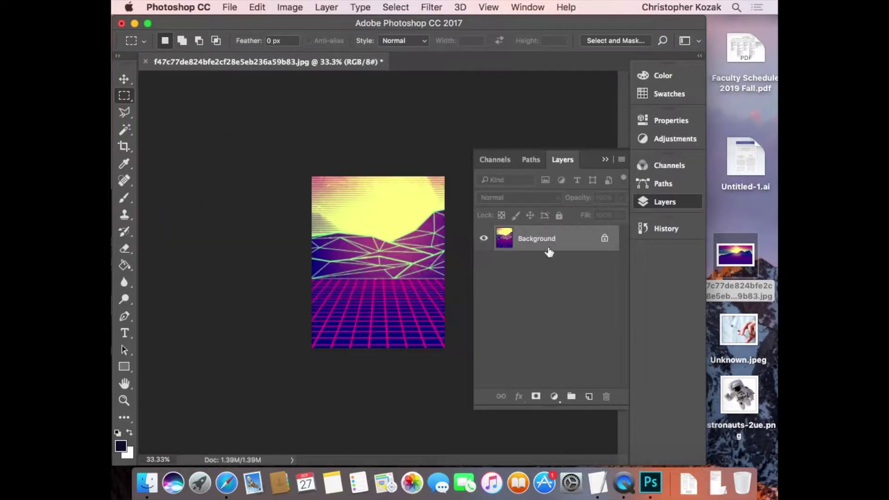
{"action": "left_click_drag", "start_coordinate": [221, 164], "coordinate": [223, 190]}
{"action": "left_click", "coordinate": [537, 183]}
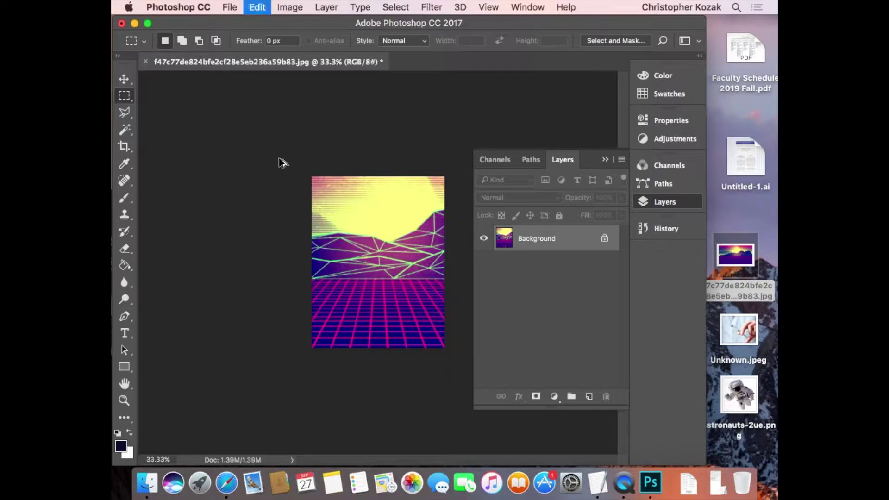
{"action": "key", "text": "super+z"}
- Unlock the background layer and resize the canvas to 8.5 inches wide by 11 inches high, accepting the clipping
{"action": "left_click", "coordinate": [604, 234]}
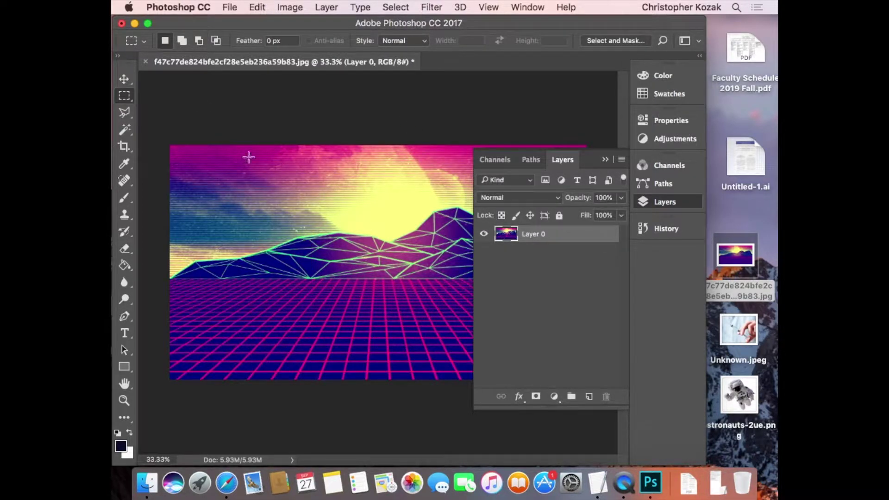
{"action": "left_click", "coordinate": [284, 7]}
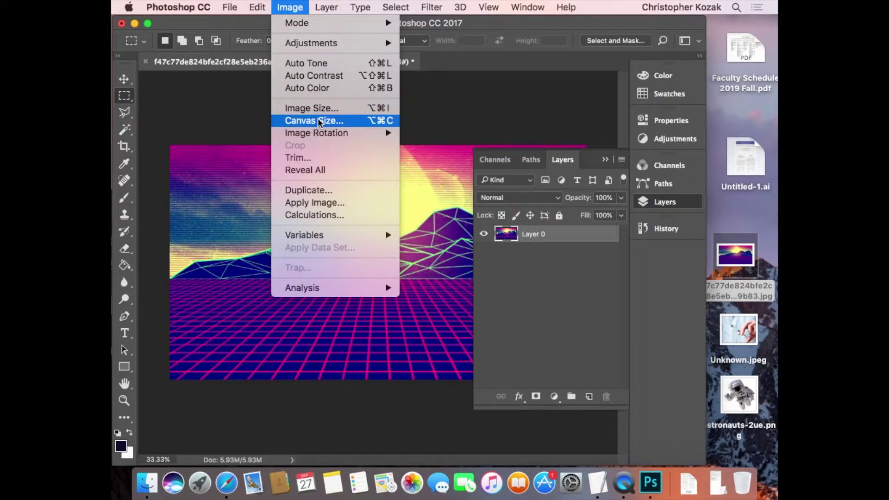
{"action": "left_click", "coordinate": [319, 120]}
{"action": "type", "text": "8.5"}
{"action": "key", "text": "Tab"}
{"action": "type", "text": "11"}
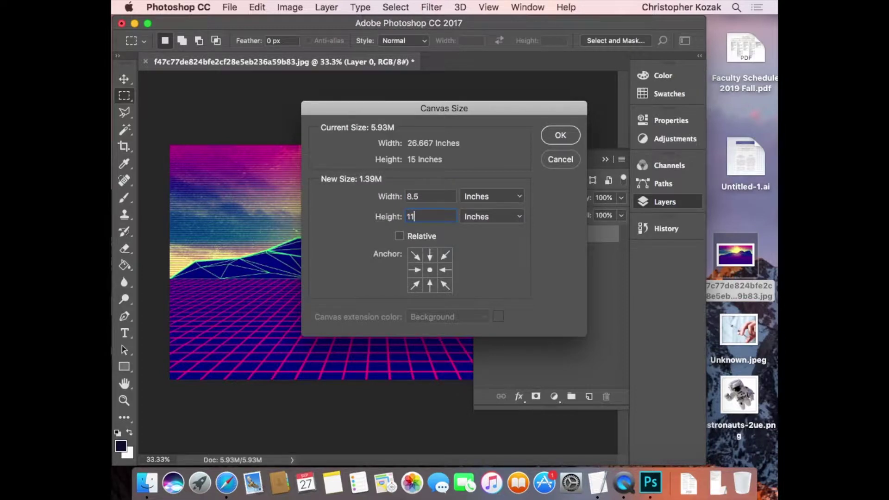
{"action": "left_click", "coordinate": [560, 136]}
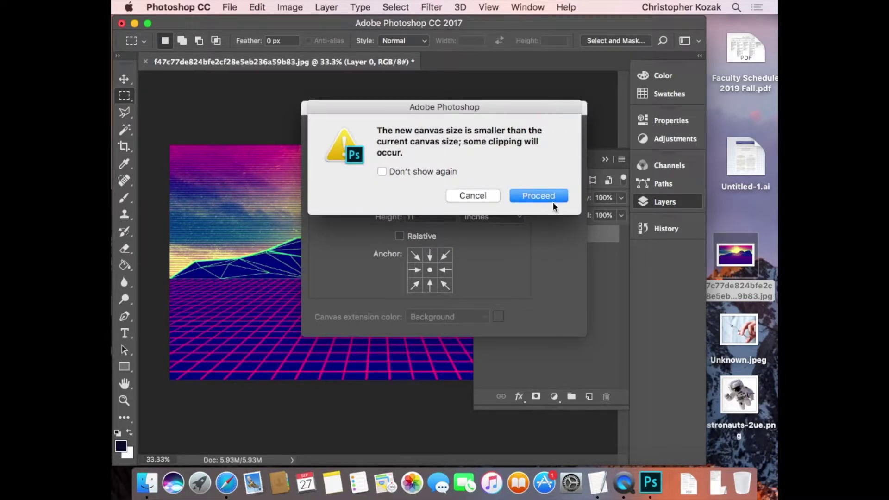
{"action": "left_click", "coordinate": [539, 195]}
- Scale down and reposition the landscape layer so the sun, mountains and grid fill the portrait canvas
{"action": "key", "text": "super+t"}
{"action": "mouse_move", "coordinate": [218, 185]}
{"action": "left_mouse_down"}
{"action": "mouse_move", "coordinate": [241, 186]}
{"action": "mouse_move", "coordinate": [242, 249]}
{"action": "mouse_move", "coordinate": [220, 167]}
{"action": "mouse_move", "coordinate": [204, 184]}
{"action": "left_mouse_up"}
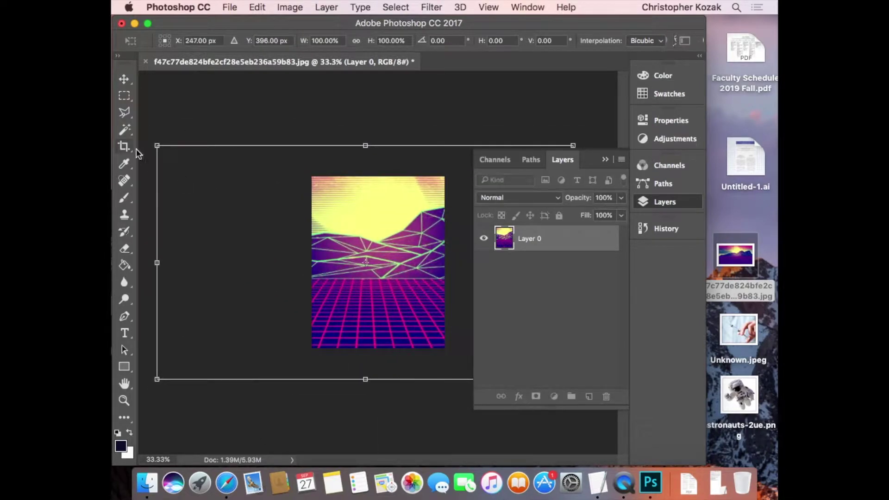
{"action": "left_click_drag", "start_coordinate": [157, 145], "coordinate": [271, 214]}
{"action": "left_click_drag", "start_coordinate": [380, 275], "coordinate": [320, 240]}
{"action": "left_click_drag", "start_coordinate": [212, 179], "coordinate": [195, 170]}
{"action": "left_click_drag", "start_coordinate": [438, 230], "coordinate": [461, 231]}
{"action": "left_click_drag", "start_coordinate": [343, 241], "coordinate": [373, 241]}
{"action": "key", "text": "Return"}
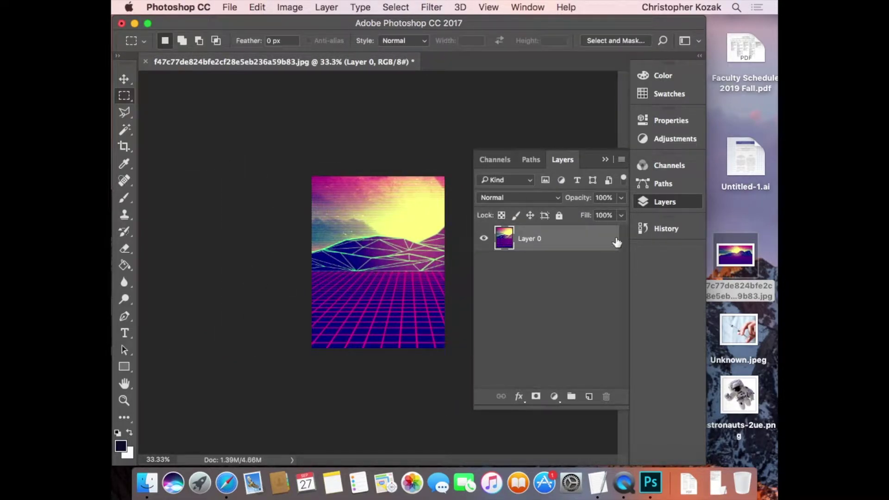
- Place astronauts-2ue.png over the landscape and enlarge it to about 147% wide and 168% high, nearly filling the canvas
{"action": "left_click", "coordinate": [754, 235]}
{"action": "left_click_drag", "start_coordinate": [746, 416], "coordinate": [380, 265]}
{"action": "left_click_drag", "start_coordinate": [332, 215], "coordinate": [148, 9]}
{"action": "left_click_drag", "start_coordinate": [425, 310], "coordinate": [387, 364]}
{"action": "left_click_drag", "start_coordinate": [156, 199], "coordinate": [335, 200]}
{"action": "left_click_drag", "start_coordinate": [389, 359], "coordinate": [302, 250]}
{"action": "left_click_drag", "start_coordinate": [260, 188], "coordinate": [407, 302]}
{"action": "left_click_drag", "start_coordinate": [305, 156], "coordinate": [321, 210]}
{"action": "left_click_drag", "start_coordinate": [408, 291], "coordinate": [398, 264]}
{"action": "key", "text": "Return"}
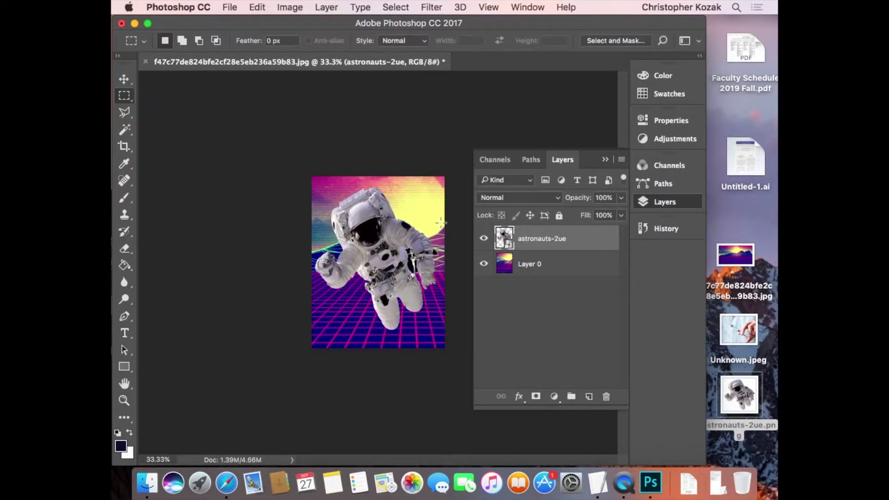
- Rotate the astronaut layer about 24 degrees clockwise so the figure stands upright, and center it on the canvas
{"action": "left_click", "coordinate": [257, 7]}
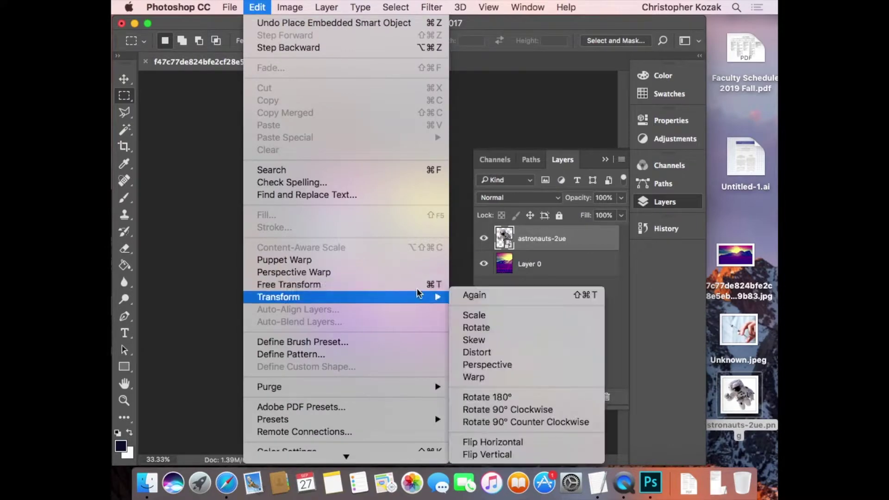
{"action": "left_click", "coordinate": [437, 289]}
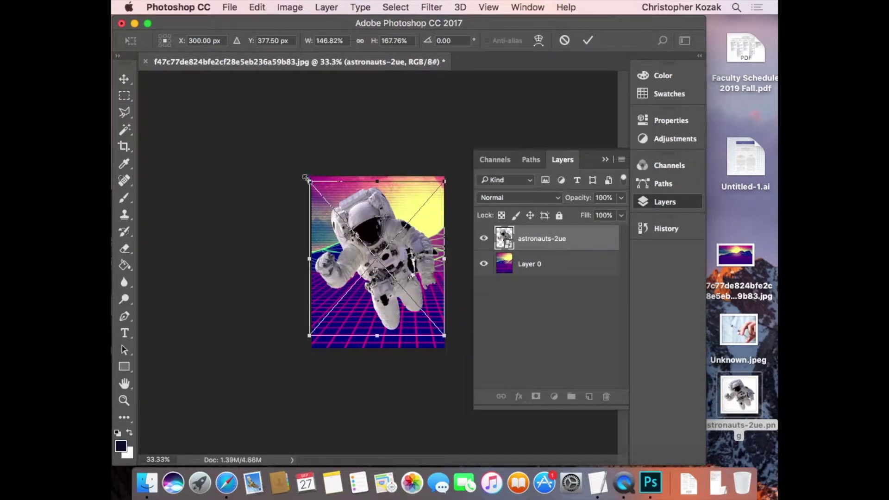
{"action": "left_click_drag", "start_coordinate": [297, 173], "coordinate": [346, 159]}
{"action": "left_click_drag", "start_coordinate": [395, 234], "coordinate": [396, 237]}
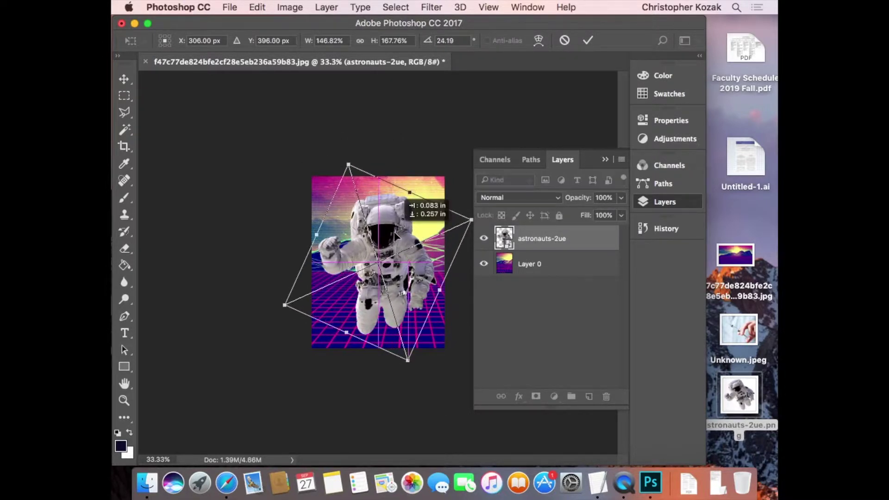
{"action": "key", "text": "Escape"}
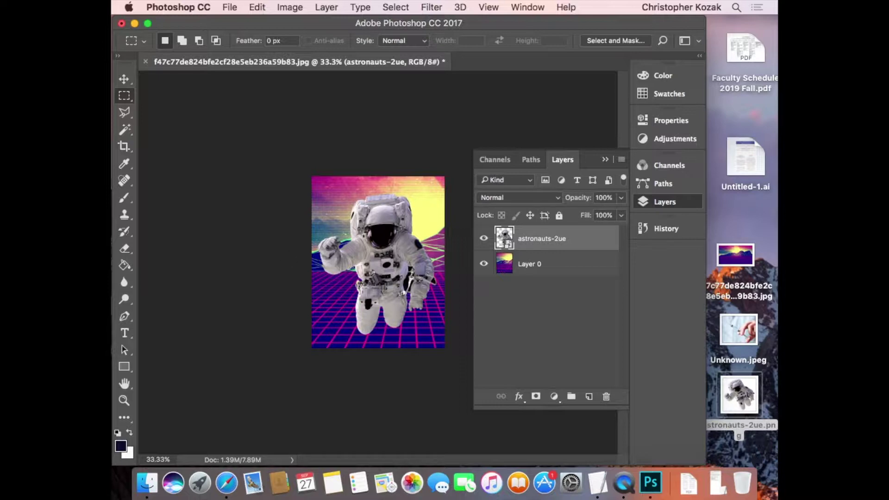
- Select the black gaps between the astronaut's torso and arm and inside the elbow loop with the Magic Wand at tolerance 24
{"action": "left_click_drag", "start_coordinate": [401, 256], "coordinate": [436, 299]}
{"action": "scroll", "coordinate": [432, 280], "scroll_direction": "up", "scroll_amount": 2}
{"action": "left_click", "coordinate": [124, 401]}
{"action": "left_click_drag", "start_coordinate": [326, 349], "coordinate": [485, 284]}
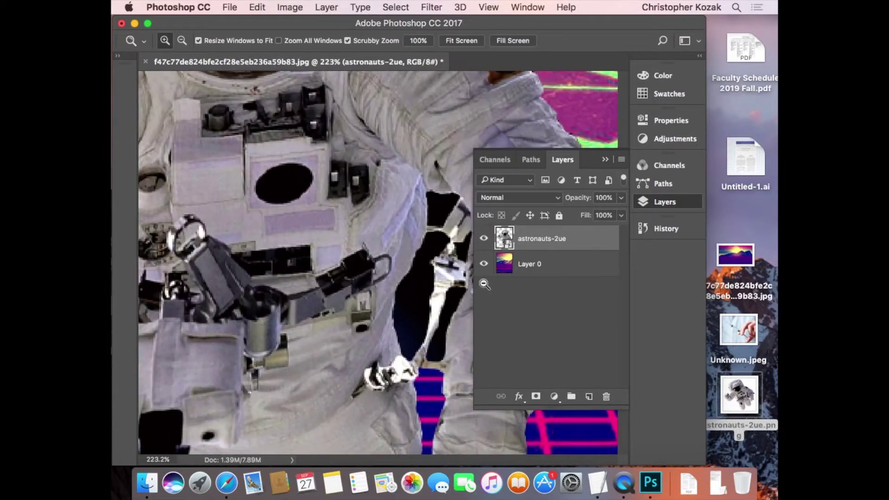
{"action": "key", "text": "m"}
{"action": "key", "text": "F7"}
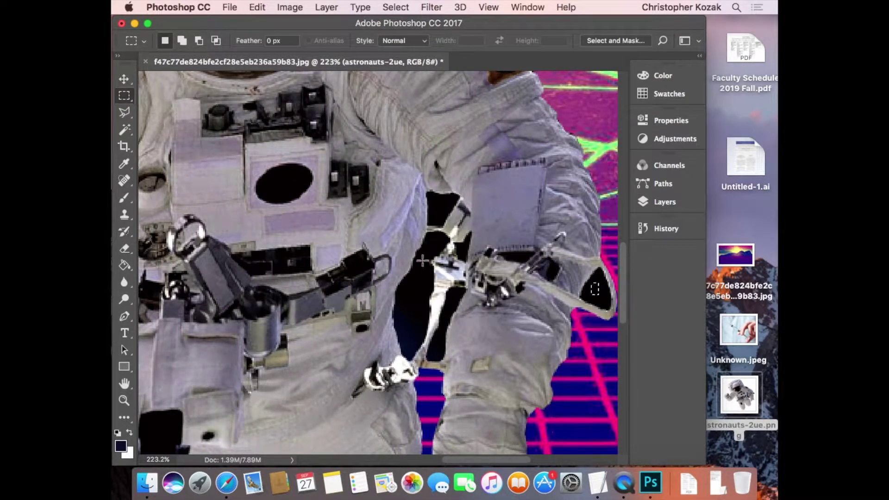
{"action": "left_click", "coordinate": [122, 113]}
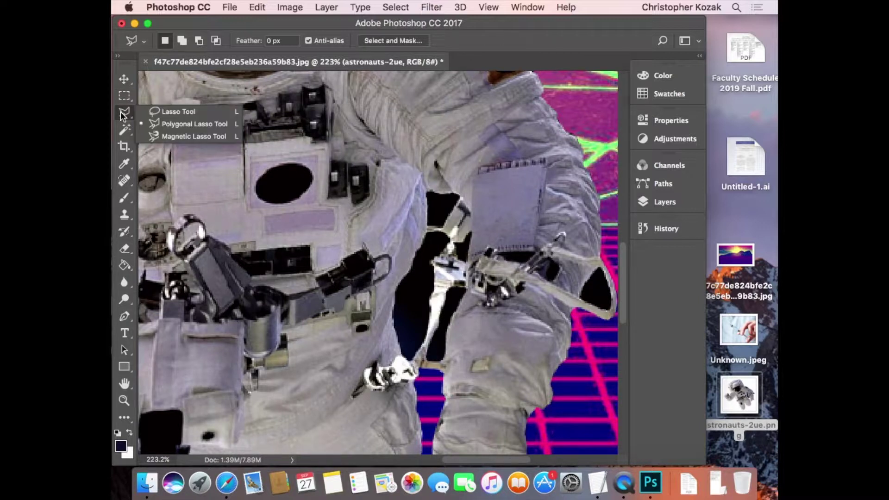
{"action": "left_click", "coordinate": [122, 113]}
{"action": "left_click", "coordinate": [125, 129]}
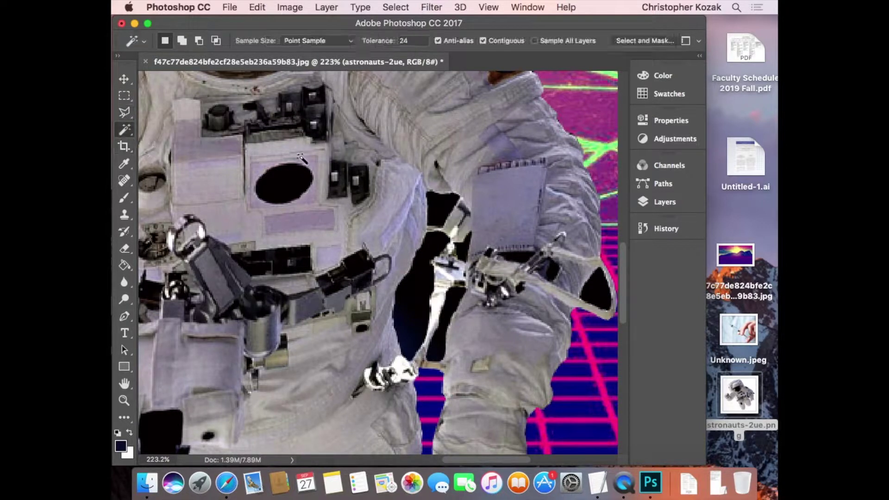
{"action": "left_click", "coordinate": [438, 214]}
{"action": "key", "text": "shift"}
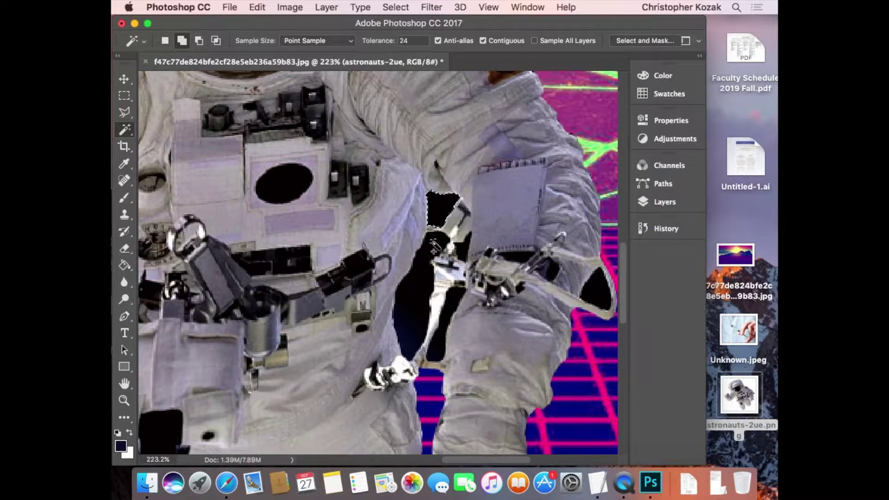
{"action": "left_click", "coordinate": [432, 259], "text": "shift"}
{"action": "left_click", "coordinate": [408, 345], "text": "shift"}
{"action": "left_click", "coordinate": [449, 310], "text": "shift"}
{"action": "left_click", "coordinate": [592, 283], "text": "shift"}
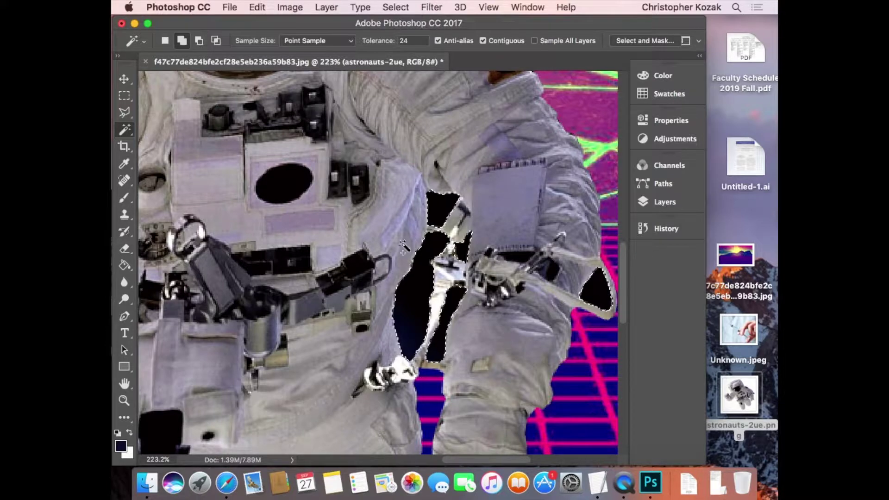
- Rasterize the astronaut layer and delete the selected black areas, clearing the selection
{"action": "left_click", "coordinate": [666, 201]}
{"action": "right_click", "coordinate": [553, 236]}
{"action": "left_click", "coordinate": [612, 404]}
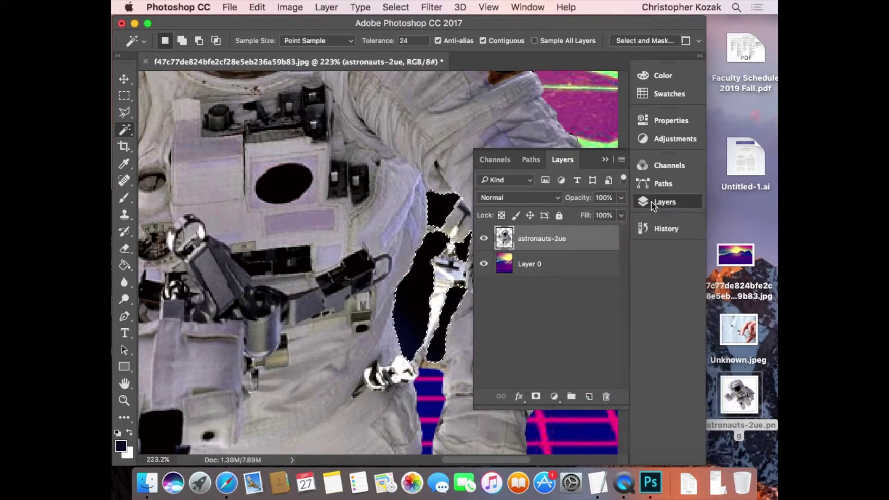
{"action": "key", "text": "Delete"}
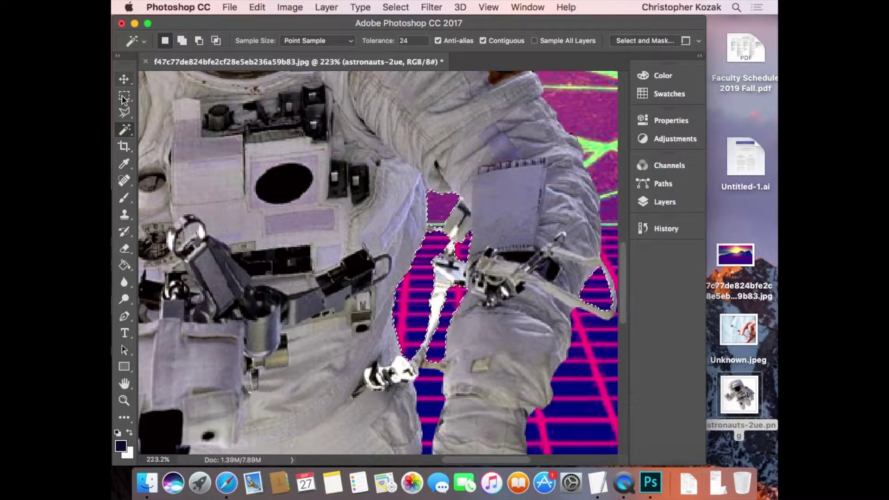
{"action": "key", "text": "m"}
{"action": "left_click", "coordinate": [487, 132]}
- Place Unknown.jpeg, the hand holding a syringe, over the astronaut's lower torso at 100% scale
{"action": "scroll", "coordinate": [392, 240], "scroll_direction": "down", "scroll_amount": 10}
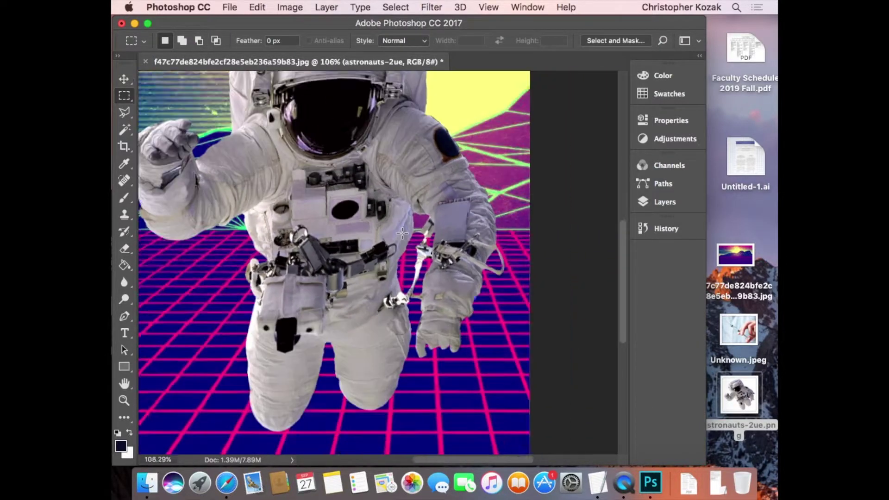
{"action": "left_click_drag", "start_coordinate": [340, 177], "coordinate": [375, 231]}
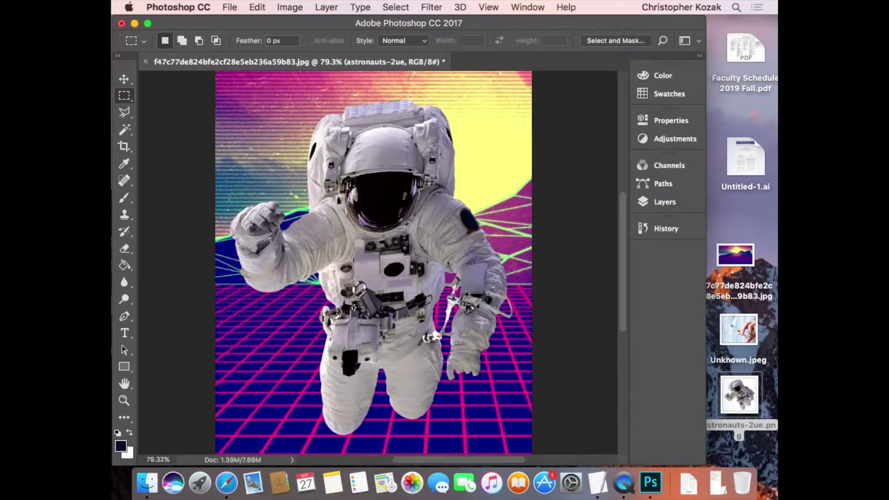
{"action": "left_click", "coordinate": [743, 333]}
{"action": "left_click_drag", "start_coordinate": [746, 337], "coordinate": [395, 309]}
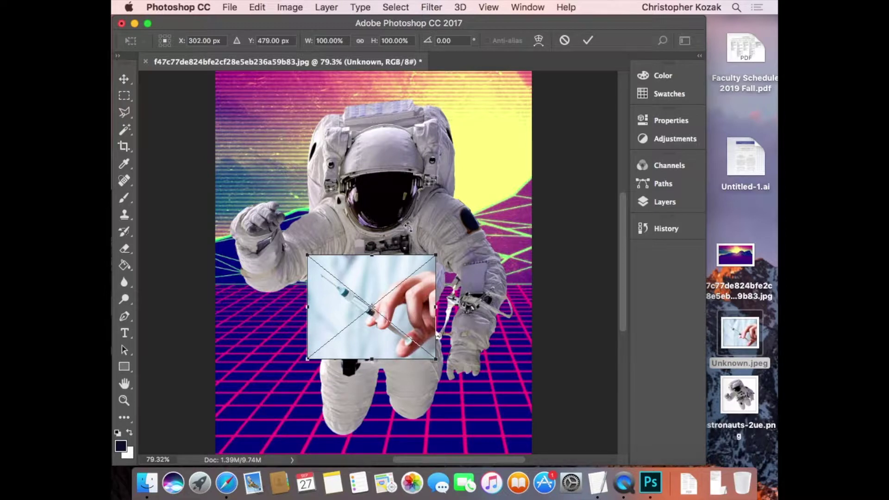
{"action": "key", "text": "Return"}
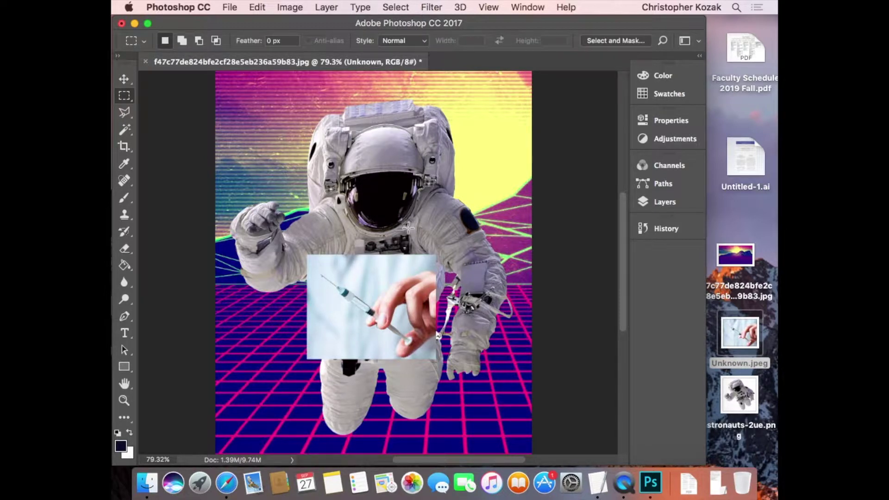
- Flip the placed syringe photo horizontally so the hand and syringe face the opposite way
{"action": "left_click", "coordinate": [258, 5]}
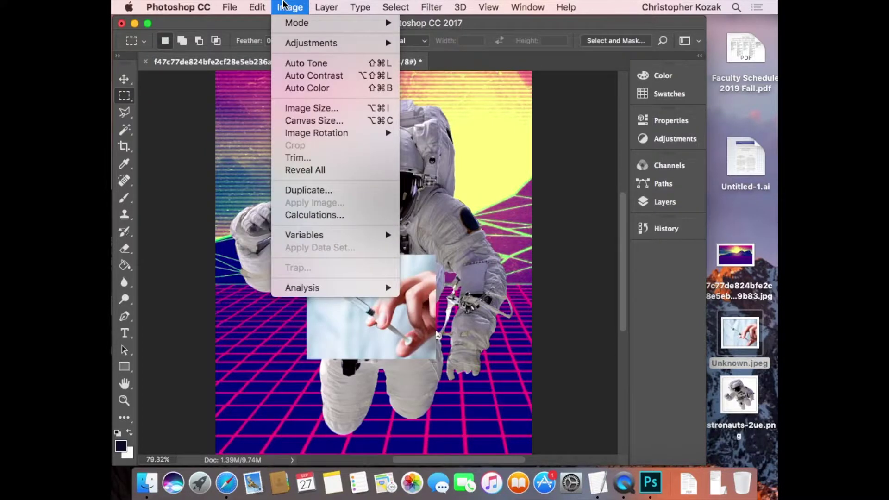
{"action": "mouse_move", "coordinate": [298, 302]}
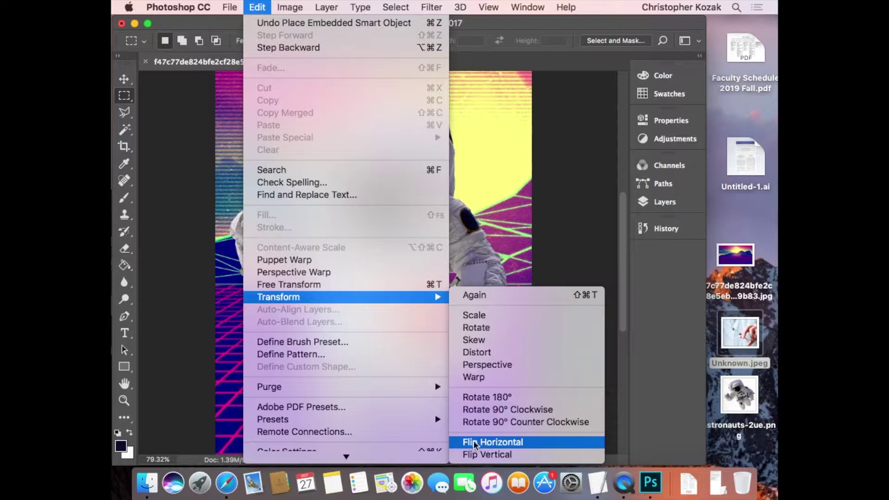
{"action": "left_click", "coordinate": [495, 442]}
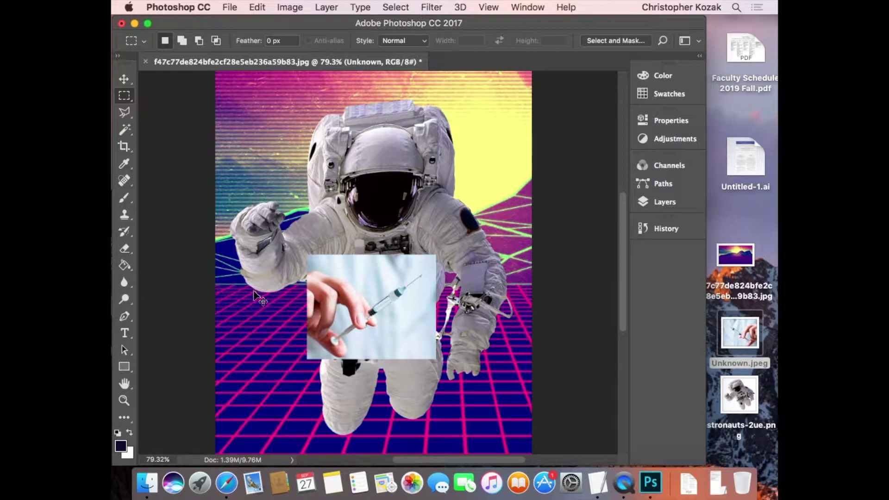
- Try mirroring the syringe photo with Free Transform by pulling its edge across the opposite side and stretching it, and undo the transform
{"action": "key", "text": "super+t"}
{"action": "left_click_drag", "start_coordinate": [308, 307], "coordinate": [532, 307]}
{"action": "left_click_drag", "start_coordinate": [435, 307], "coordinate": [379, 312]}
{"action": "key", "text": "Return"}
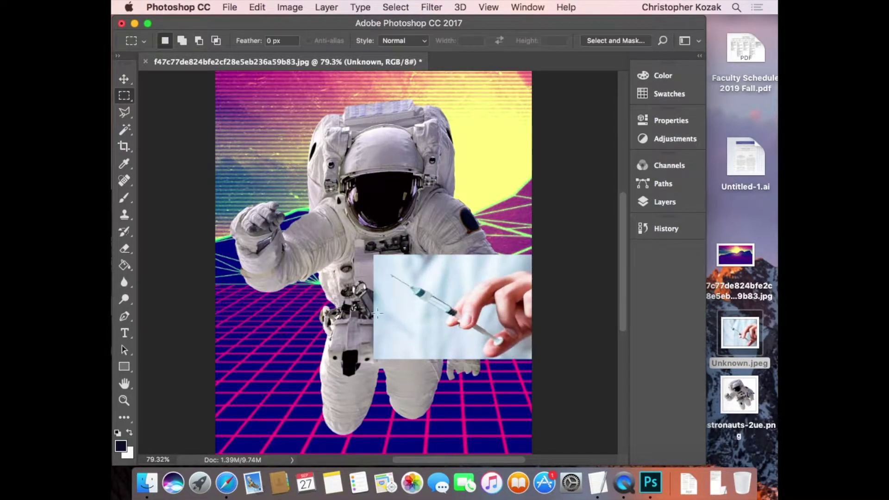
{"action": "key", "text": "cmd+z"}
{"action": "left_click_drag", "start_coordinate": [319, 267], "coordinate": [487, 380]}
{"action": "left_click", "coordinate": [481, 300]}
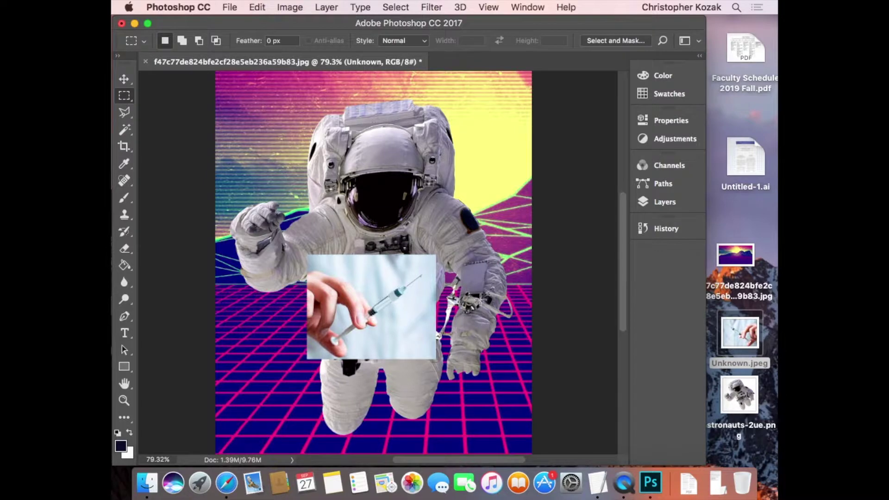
{"action": "left_click", "coordinate": [258, 6]}
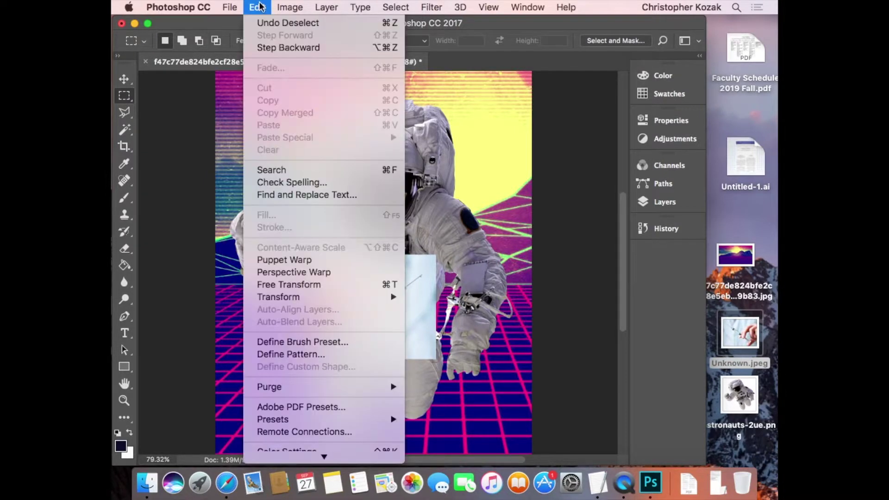
{"action": "left_click", "coordinate": [260, 6]}
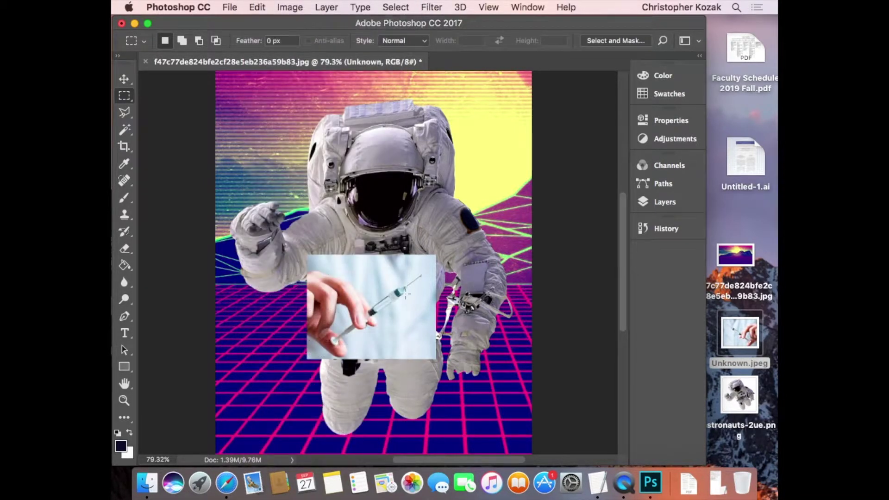
{"action": "left_click_drag", "start_coordinate": [341, 166], "coordinate": [424, 162]}
{"action": "left_click", "coordinate": [411, 174]}
- Try bulging the syringe photo with the Spherize filter at 100% in Normal mode, and undo the filter
{"action": "left_click", "coordinate": [436, 7]}
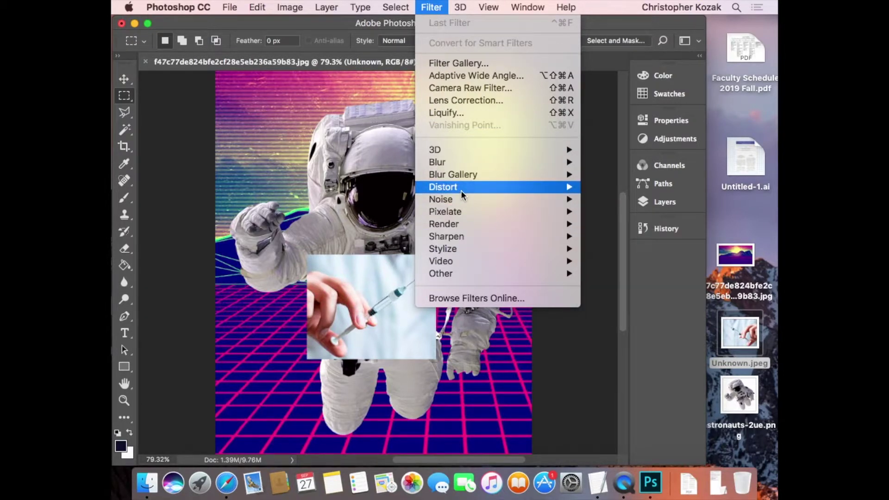
{"action": "mouse_move", "coordinate": [477, 190]}
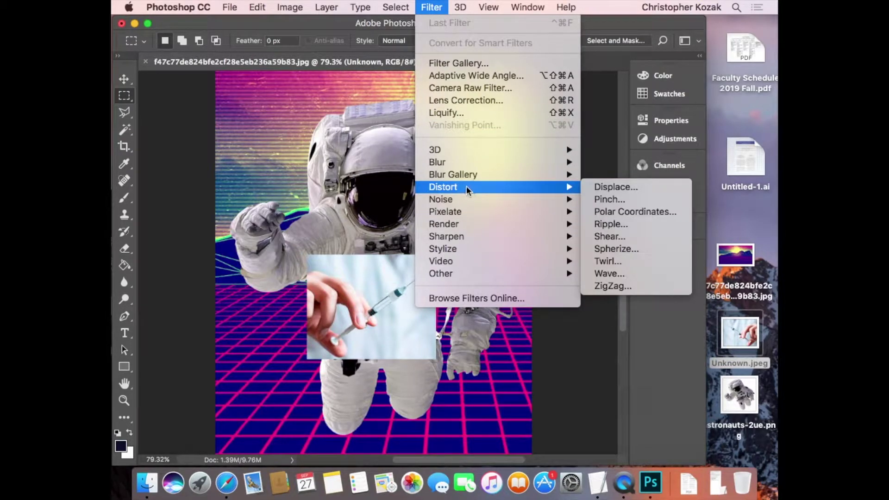
{"action": "left_click", "coordinate": [615, 250]}
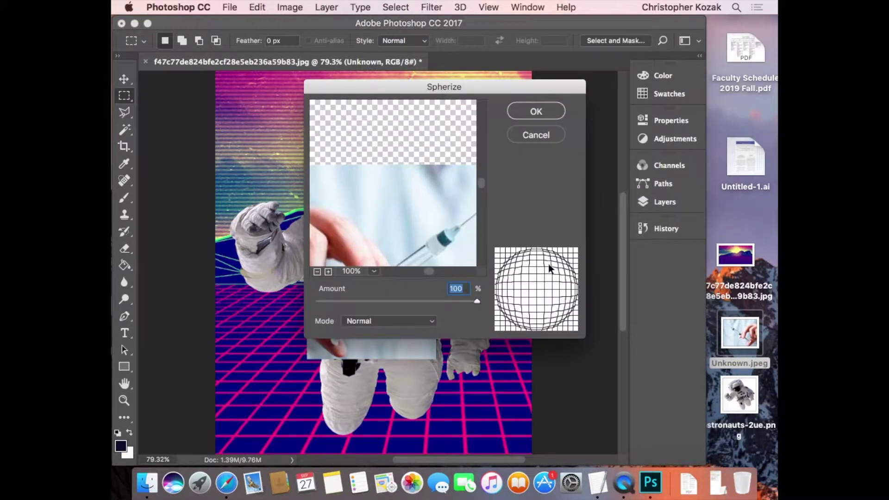
{"action": "left_click_drag", "start_coordinate": [387, 252], "coordinate": [413, 143]}
{"action": "left_click", "coordinate": [556, 111]}
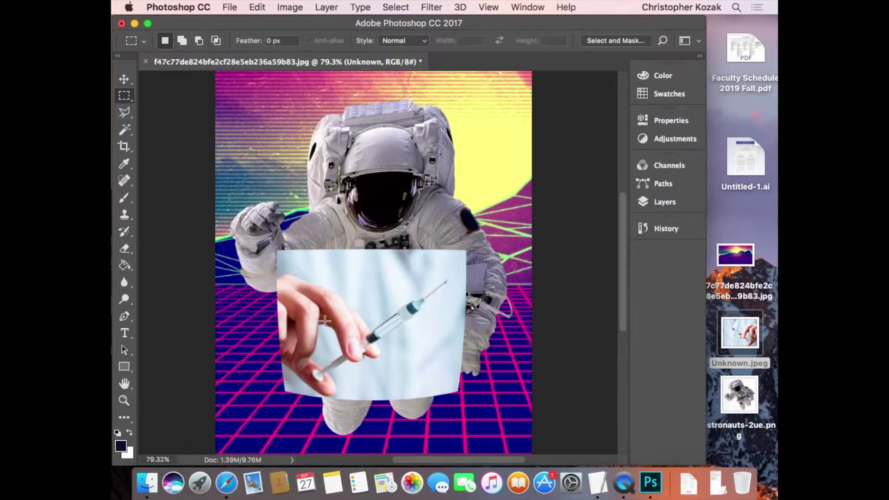
{"action": "key", "text": "super+z"}
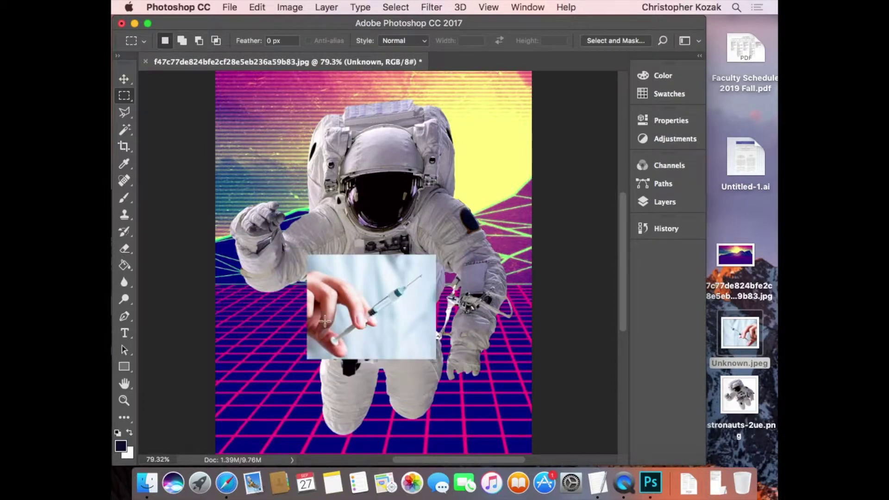
- Start a Custom Warp on the syringe photo, pulling its upper-left corner inward and bulging the middle of the image upward and downward
{"action": "left_click", "coordinate": [255, 8]}
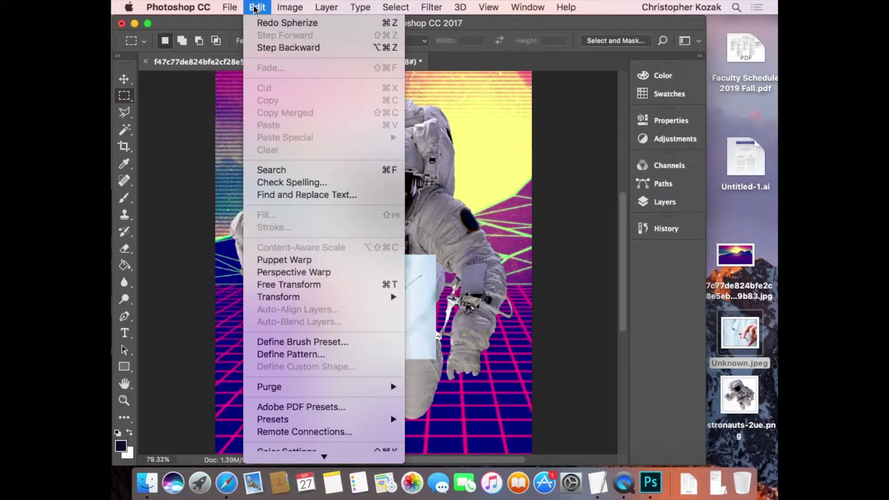
{"action": "mouse_move", "coordinate": [292, 297]}
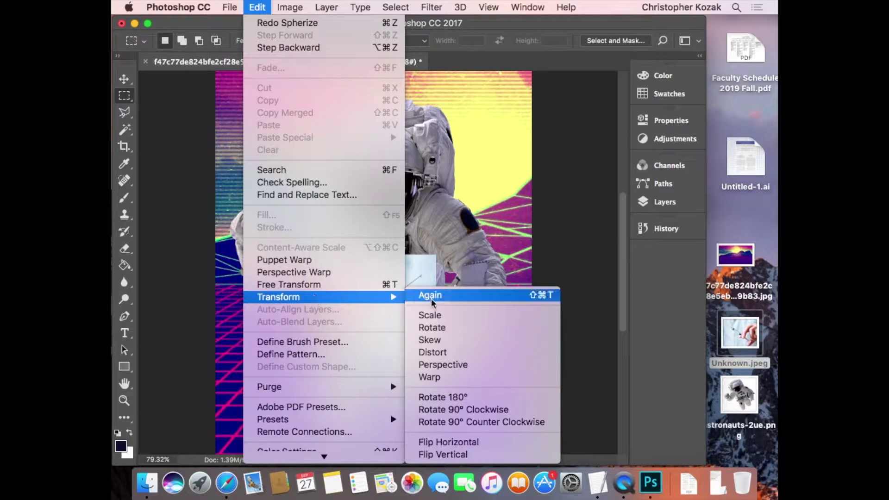
{"action": "left_click", "coordinate": [439, 377]}
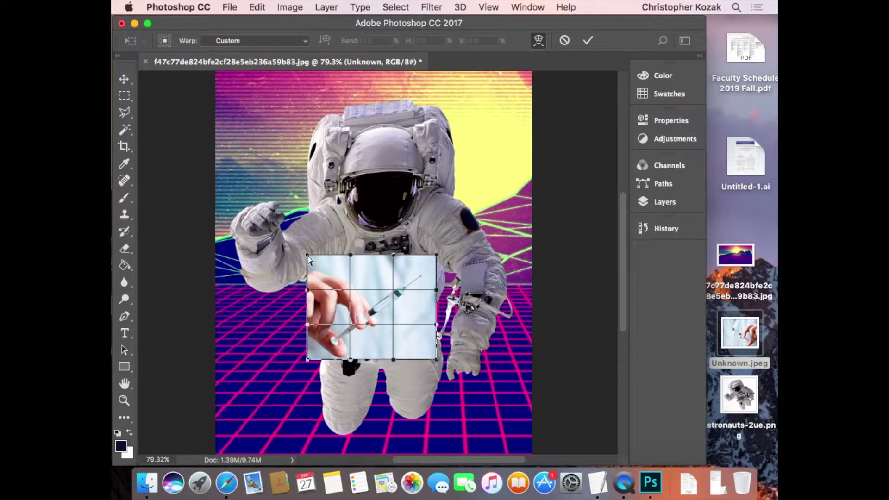
{"action": "mouse_move", "coordinate": [309, 259]}
{"action": "left_mouse_down"}
{"action": "mouse_move", "coordinate": [320, 236]}
{"action": "mouse_move", "coordinate": [323, 267]}
{"action": "left_mouse_up"}
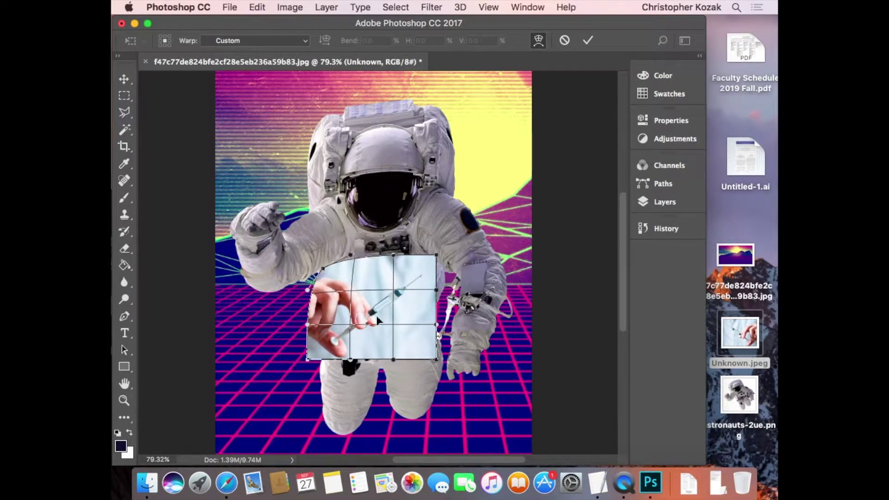
{"action": "left_click_drag", "start_coordinate": [357, 301], "coordinate": [375, 330]}
{"action": "left_click_drag", "start_coordinate": [373, 286], "coordinate": [372, 275]}
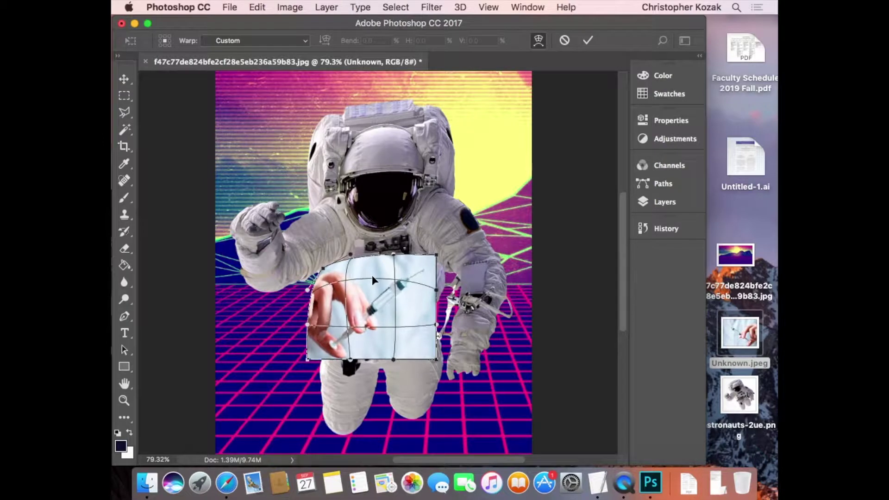
{"action": "left_click_drag", "start_coordinate": [373, 340], "coordinate": [372, 347]}
- Pull the remaining corners of the warp inward to round the syringe photo into an oval, and apply the warp
{"action": "left_click_drag", "start_coordinate": [308, 360], "coordinate": [323, 350]}
{"action": "left_click_drag", "start_coordinate": [435, 362], "coordinate": [421, 348]}
{"action": "left_click_drag", "start_coordinate": [434, 260], "coordinate": [419, 269]}
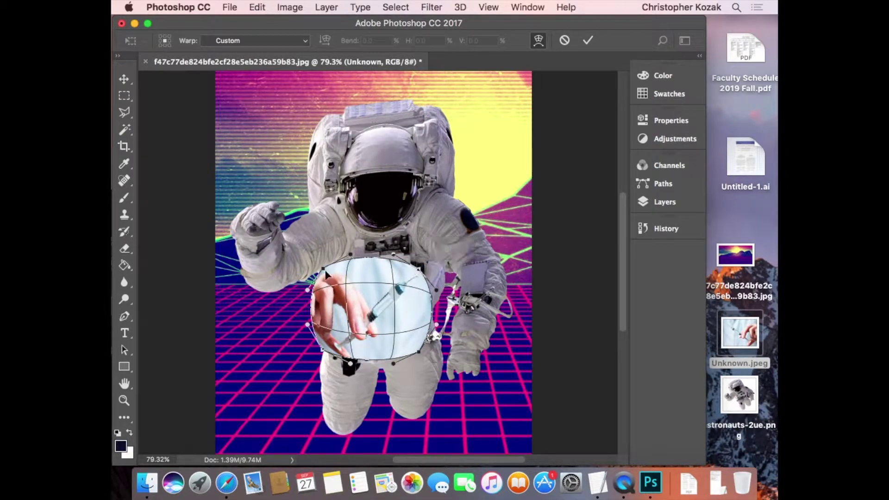
{"action": "left_click_drag", "start_coordinate": [324, 270], "coordinate": [329, 269]}
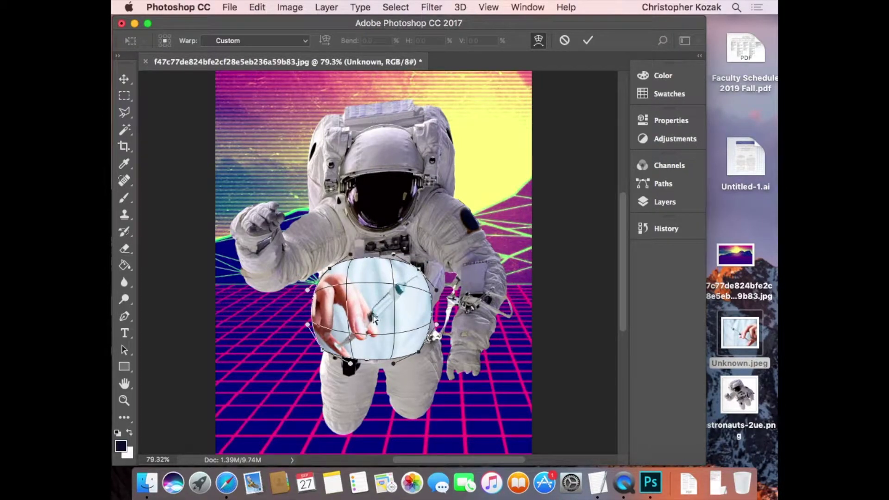
{"action": "left_click_drag", "start_coordinate": [371, 359], "coordinate": [371, 364]}
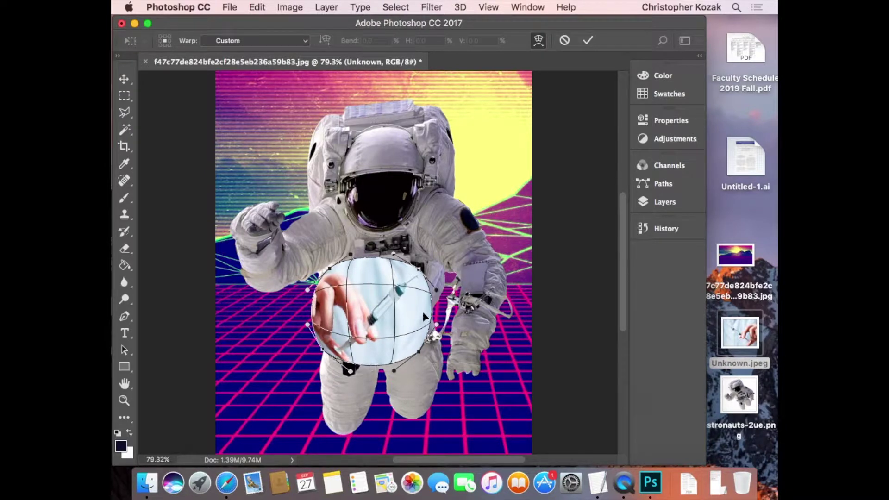
{"action": "key", "text": "Return"}
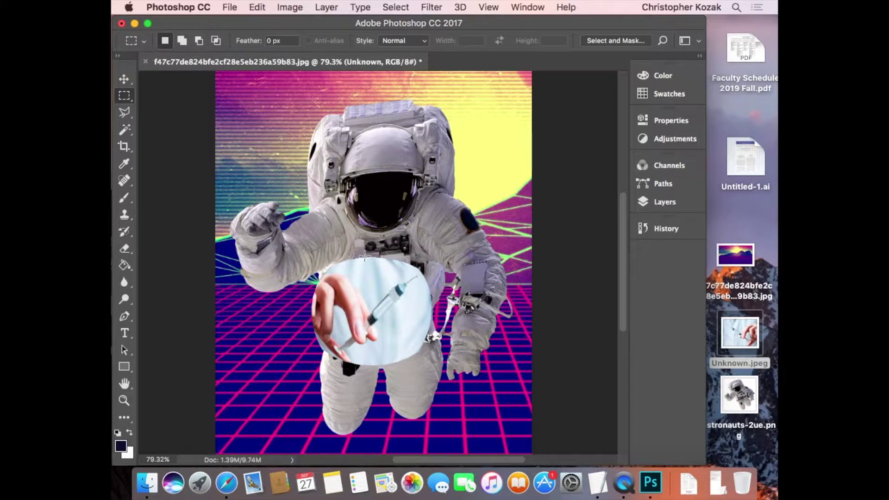
- Scale the warped syringe photo to about 60% width and 57% height and fit it over the astronaut's helmet visor
{"action": "key", "text": "super+t"}
{"action": "left_click_drag", "start_coordinate": [309, 242], "coordinate": [359, 298]}
{"action": "left_click_drag", "start_coordinate": [391, 330], "coordinate": [376, 190]}
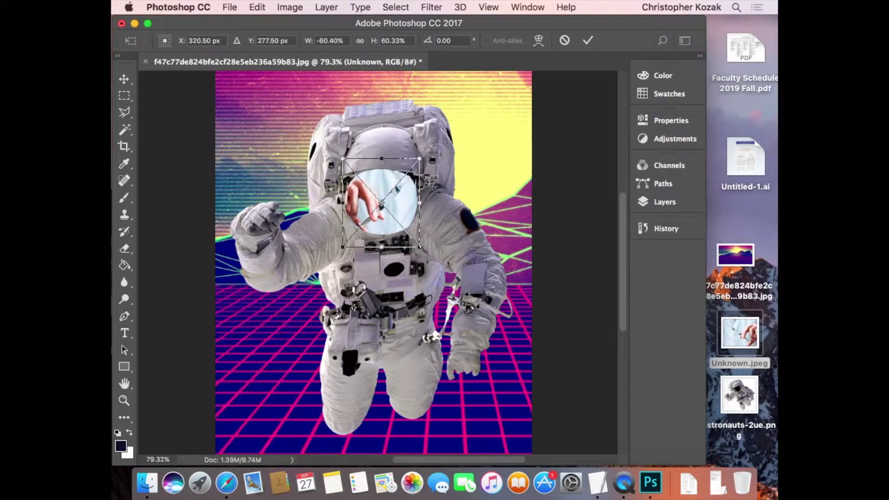
{"action": "left_click_drag", "start_coordinate": [416, 163], "coordinate": [415, 168]}
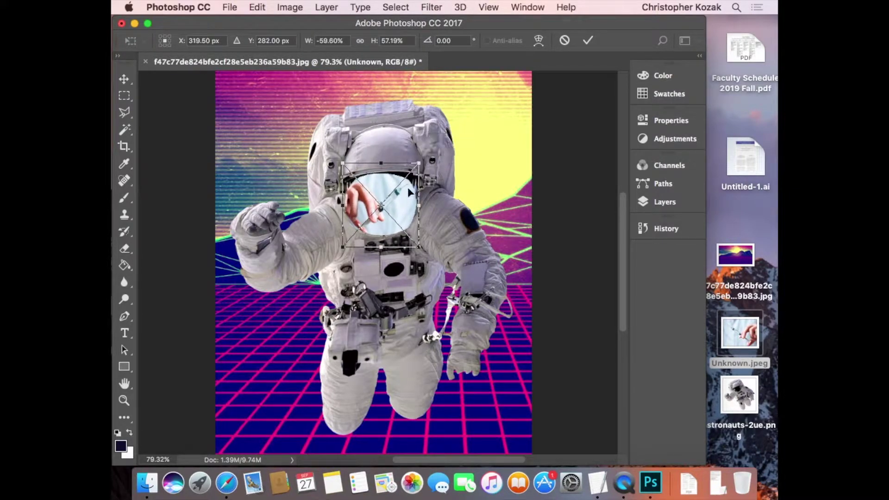
{"action": "left_click_drag", "start_coordinate": [403, 210], "coordinate": [404, 209]}
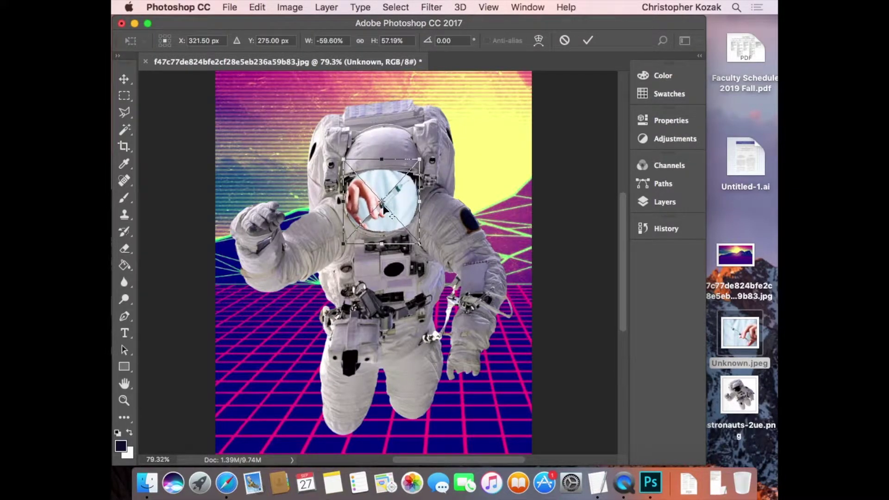
{"action": "key", "text": "Return"}
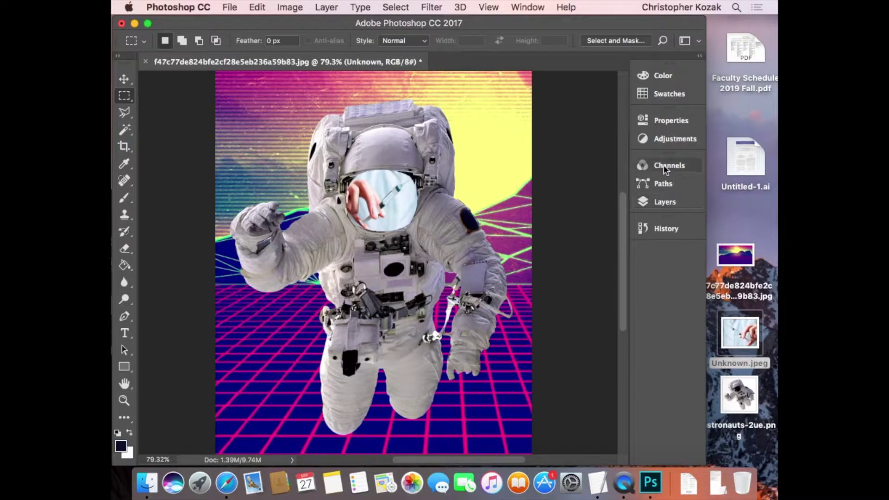
- Lower the Unknown layer's opacity to 39%, keeping the Normal blend mode, so the photo looks like a visor reflection
{"action": "left_click", "coordinate": [658, 202]}
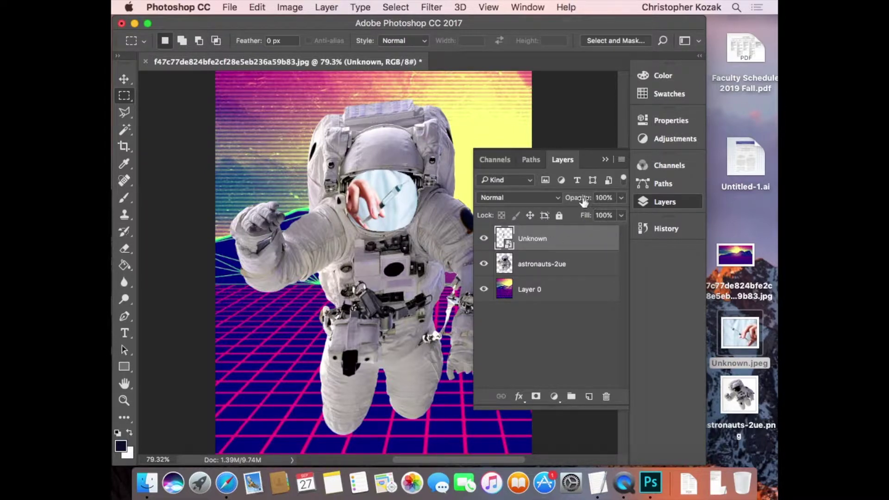
{"action": "left_click", "coordinate": [621, 198]}
{"action": "left_click_drag", "start_coordinate": [622, 214], "coordinate": [597, 216]}
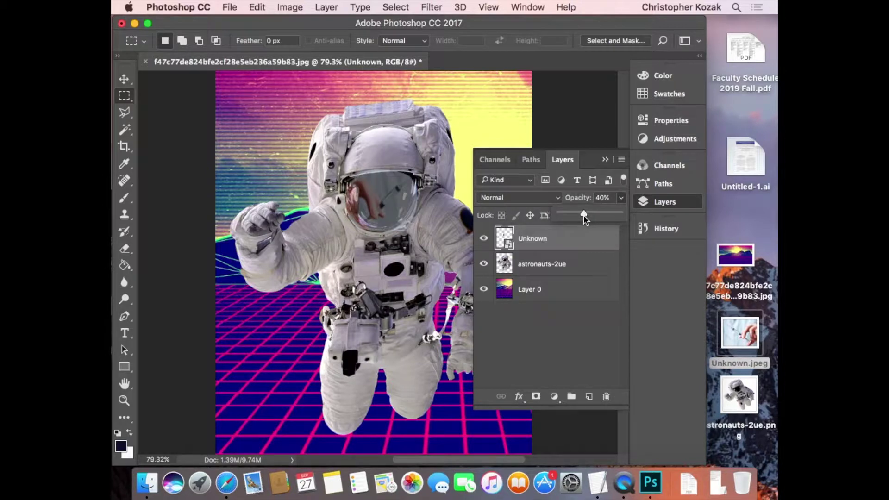
{"action": "left_click_drag", "start_coordinate": [583, 214], "coordinate": [584, 214]}
{"action": "left_click", "coordinate": [621, 199]}
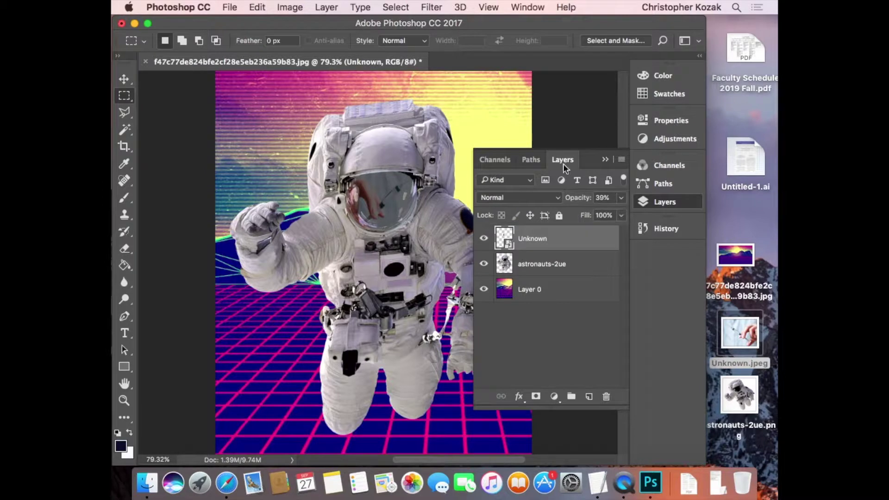
{"action": "left_click", "coordinate": [560, 198]}
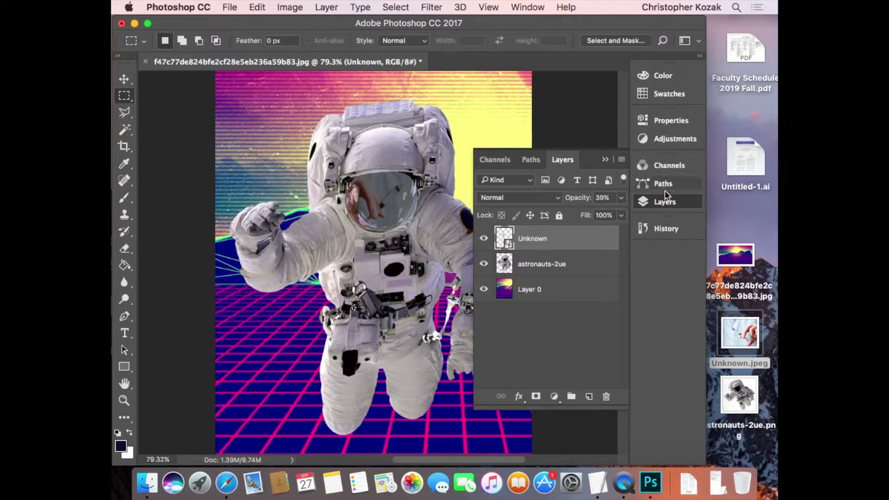
{"action": "left_click", "coordinate": [665, 202]}
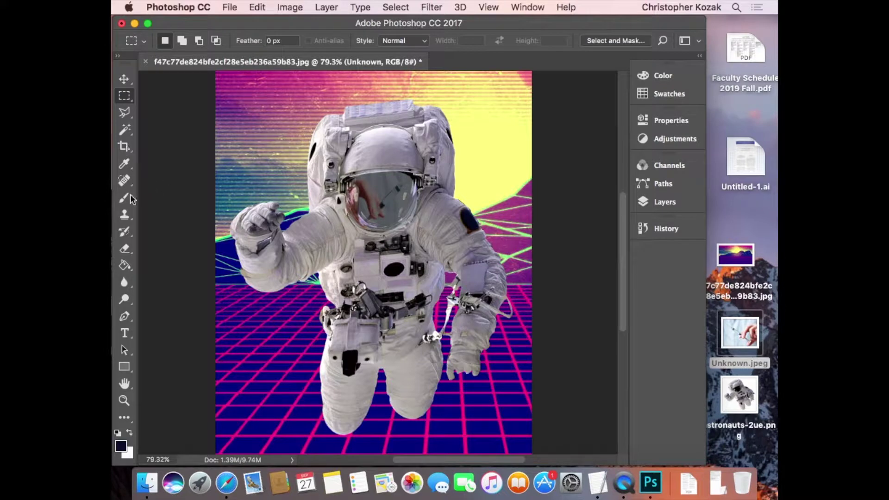
- Set up the Eraser with a soft 99 px brush at 0% hardness
{"action": "left_click", "coordinate": [126, 249]}
{"action": "left_click", "coordinate": [172, 38]}
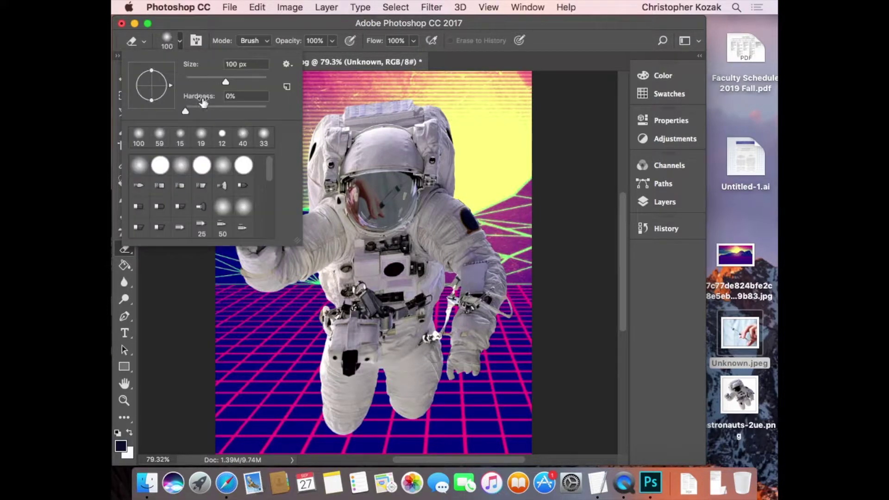
{"action": "left_click", "coordinate": [184, 111]}
{"action": "left_click", "coordinate": [226, 82]}
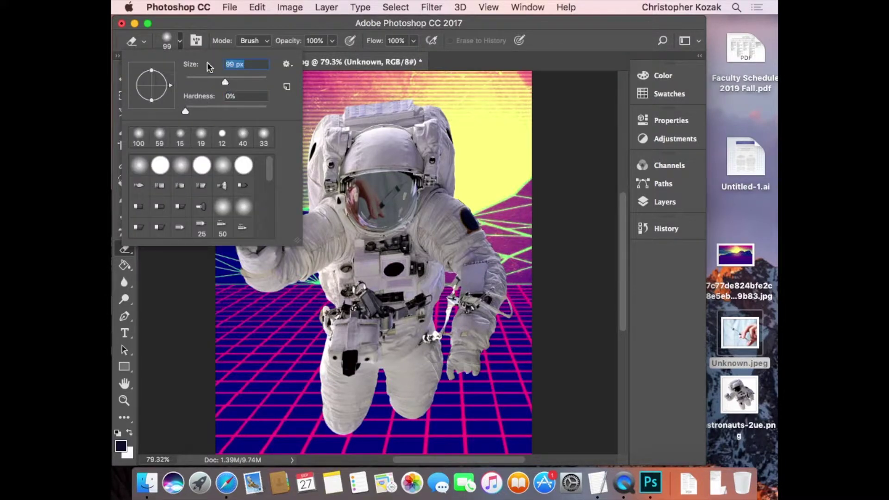
{"action": "left_click", "coordinate": [180, 40]}
- Rasterize the Unknown layer that holds the syringe photo
{"action": "left_click", "coordinate": [665, 202]}
{"action": "right_click", "coordinate": [558, 240]}
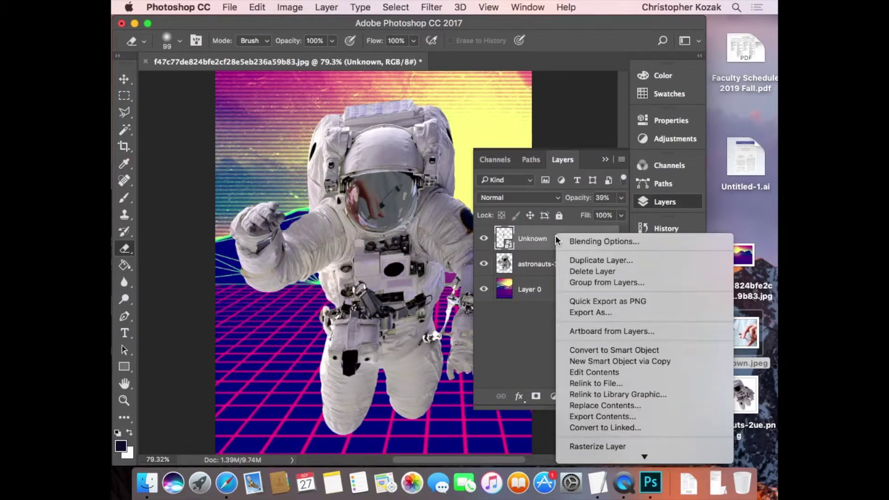
{"action": "left_click", "coordinate": [597, 447]}
{"action": "left_click", "coordinate": [670, 204]}
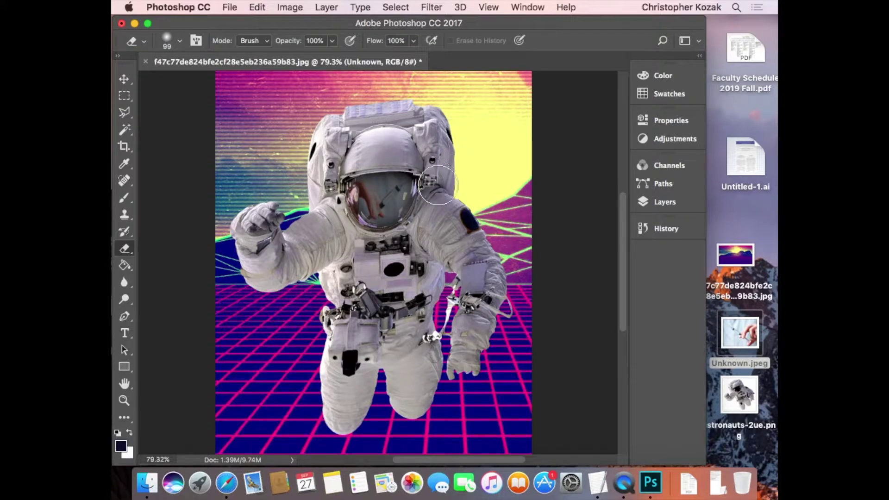
- Set the Eraser opacity to 48% and softly erase the edge of the syringe photo over the helmet visor
{"action": "left_click", "coordinate": [678, 202]}
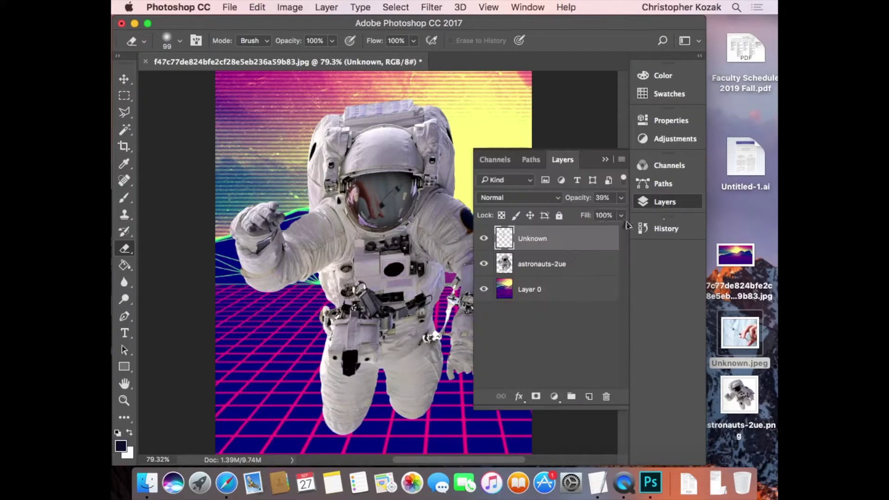
{"action": "left_click", "coordinate": [669, 205]}
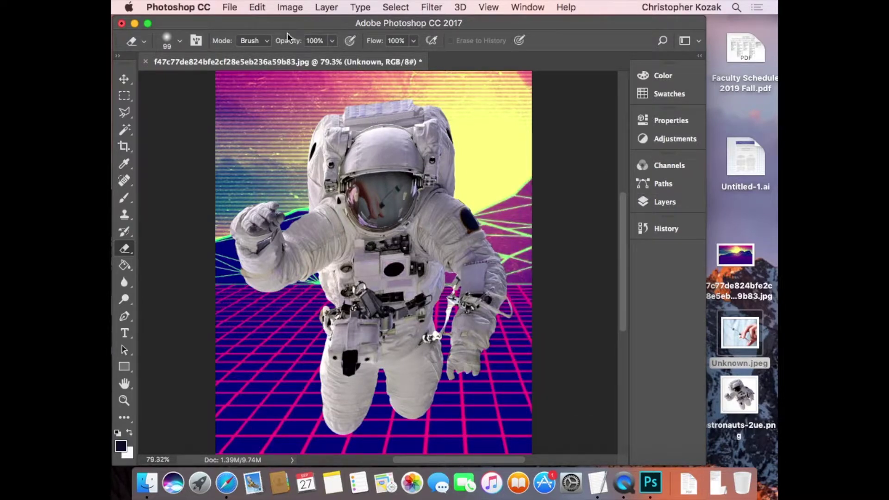
{"action": "left_click", "coordinate": [332, 41]}
{"action": "left_click_drag", "start_coordinate": [332, 58], "coordinate": [300, 58]}
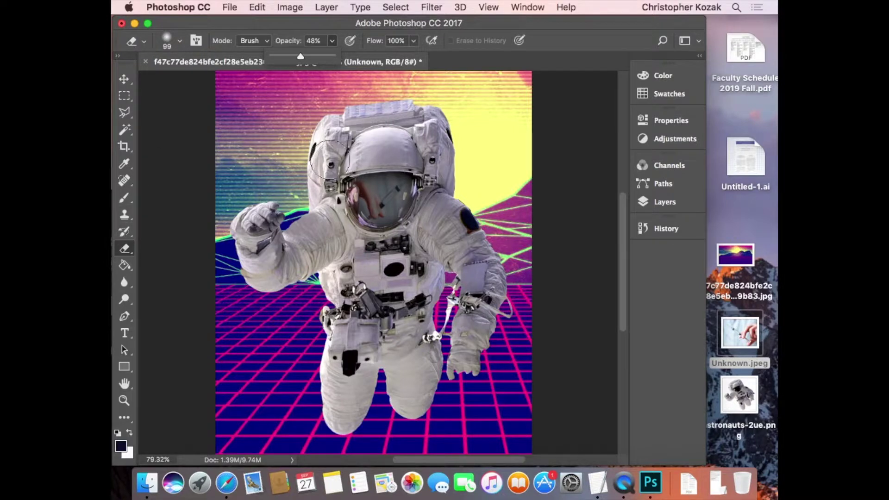
{"action": "left_click", "coordinate": [340, 161]}
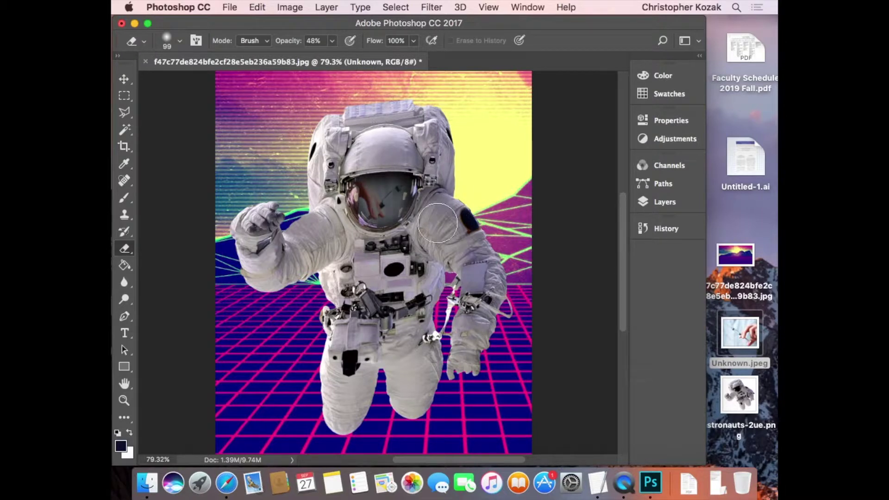
- Set the Eraser to 23% opacity and a 169 px brush to fade the visor reflection further
{"action": "left_click_drag", "start_coordinate": [334, 41], "coordinate": [317, 56]}
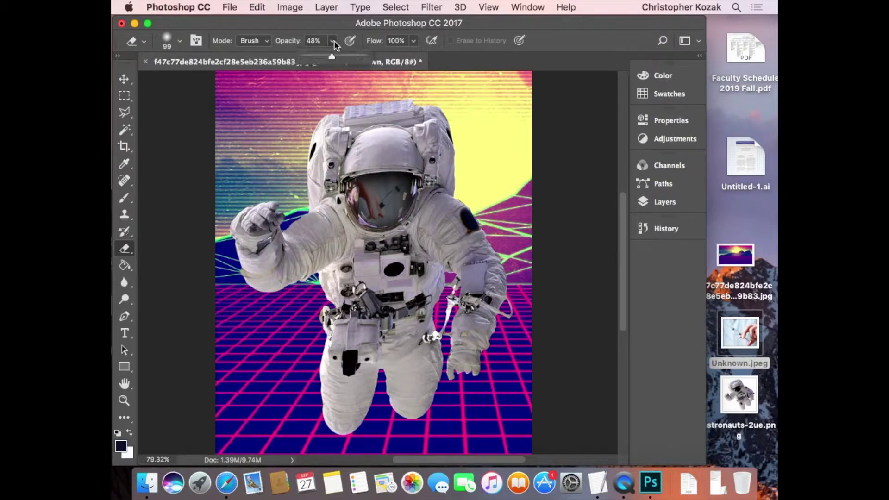
{"action": "left_click", "coordinate": [172, 41]}
{"action": "left_click_drag", "start_coordinate": [227, 83], "coordinate": [245, 83]}
{"action": "left_click", "coordinate": [493, 118]}
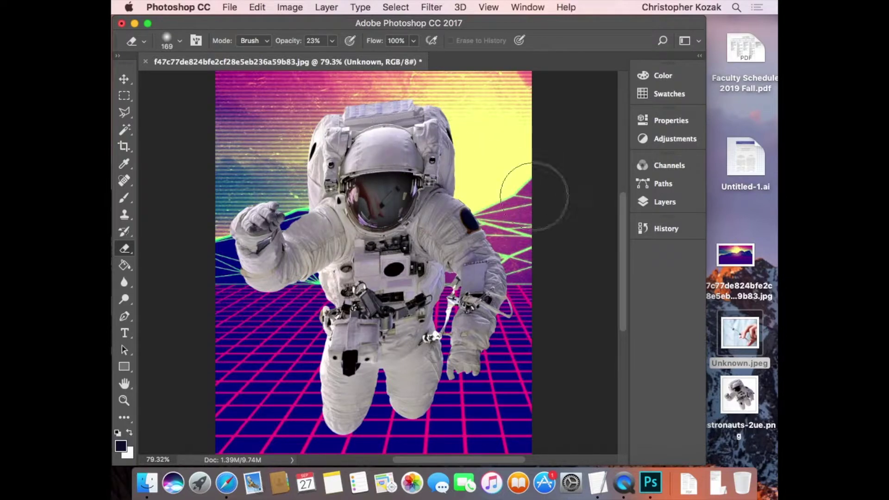
{"action": "left_click", "coordinate": [124, 96]}
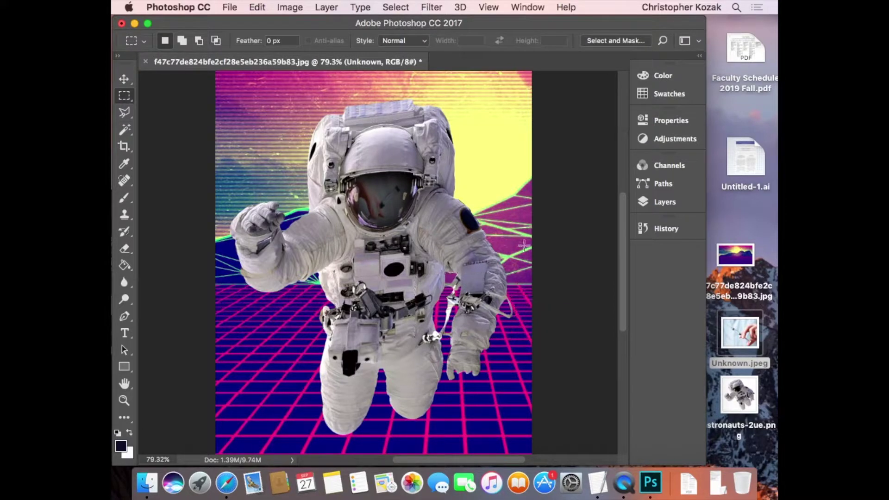
{"action": "left_click_drag", "start_coordinate": [456, 204], "coordinate": [512, 260]}
{"action": "left_click", "coordinate": [478, 192]}
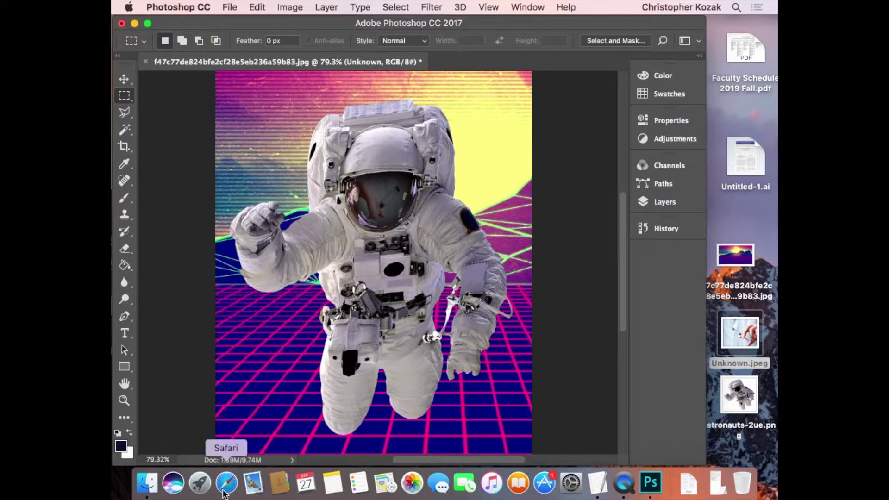
- Switch to a new Safari window and search Google Images for "patch"
{"action": "right_click", "coordinate": [226, 482]}
{"action": "left_click", "coordinate": [250, 367]}
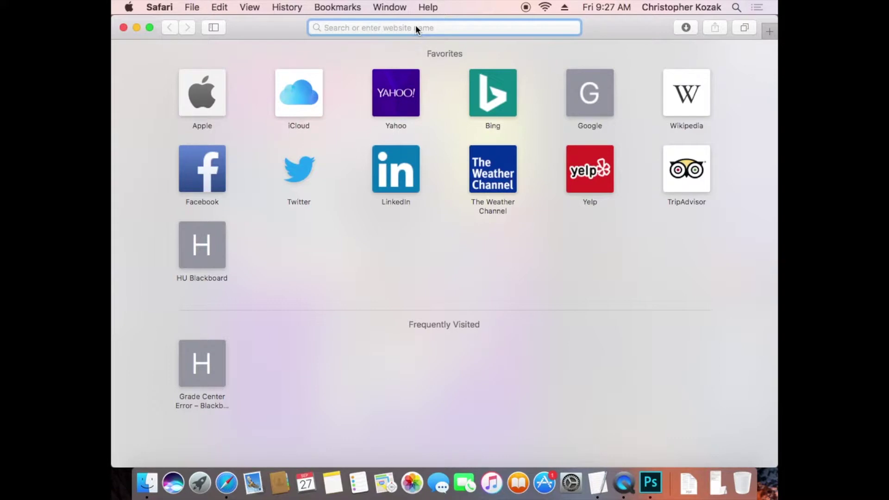
{"action": "type", "text": "patch"}
{"action": "key", "text": "Return"}
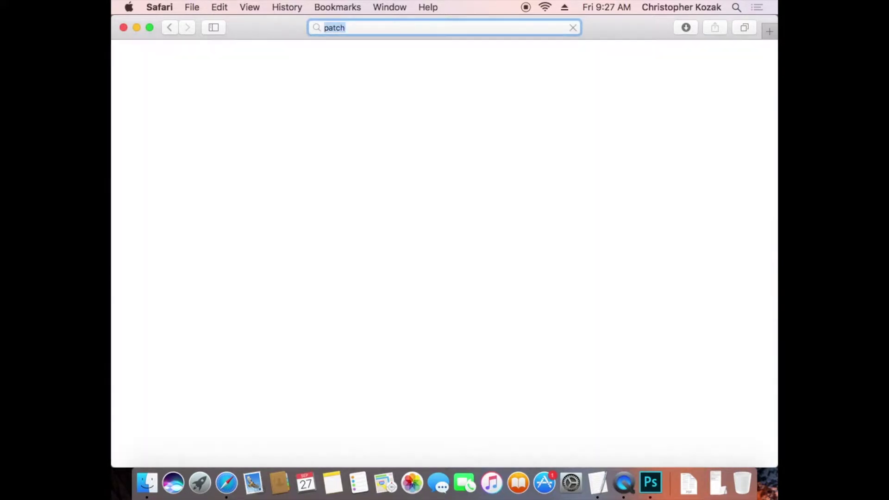
{"action": "left_click", "coordinate": [395, 103]}
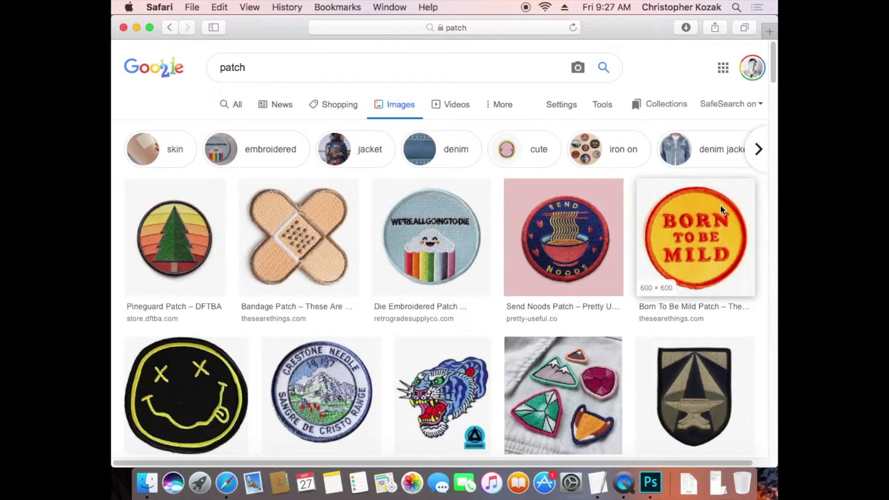
- Find the NASA Vector Back-Patch among the image results and open its large preview
{"action": "scroll", "coordinate": [579, 226], "scroll_direction": "down", "scroll_amount": 5}
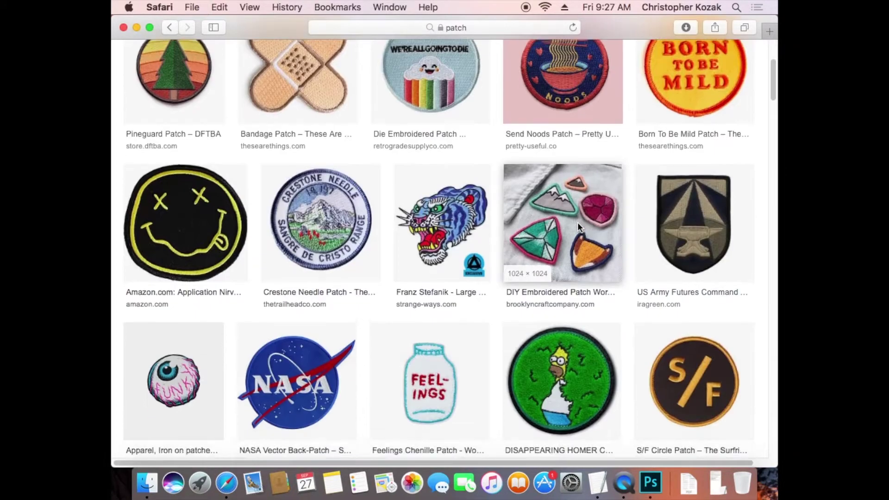
{"action": "scroll", "coordinate": [577, 222], "scroll_direction": "down", "scroll_amount": 2}
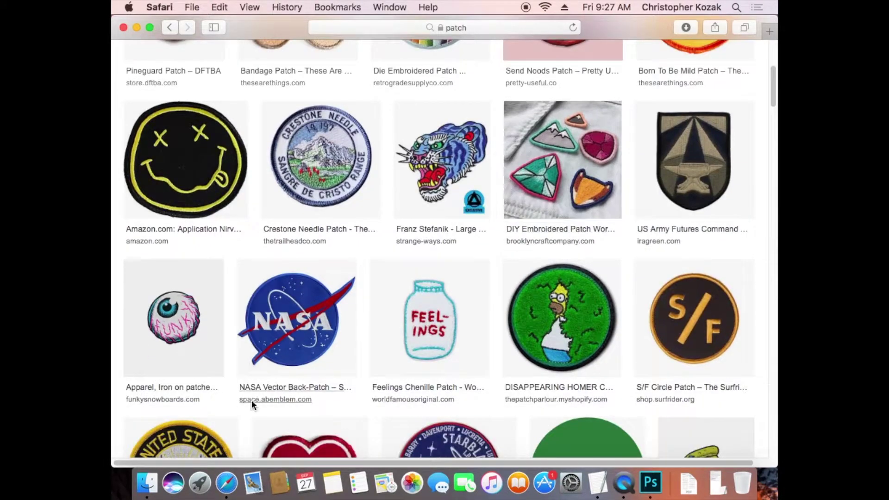
{"action": "left_click", "coordinate": [310, 323]}
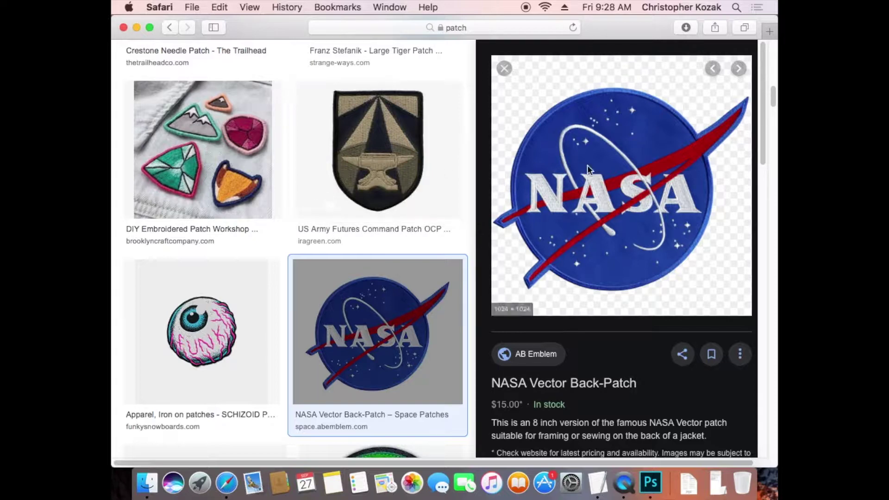
{"action": "right_click", "coordinate": [562, 180]}
{"action": "left_click", "coordinate": [584, 180]}
{"action": "left_click", "coordinate": [450, 48]}
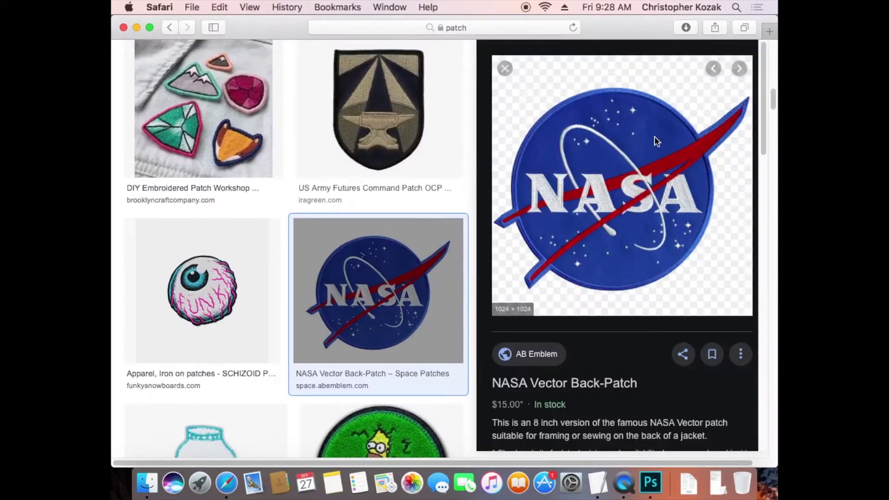
- Copy the NASA patch image, minimize Safari and paste it as a new layer into the Photoshop composite
{"action": "right_click", "coordinate": [582, 142]}
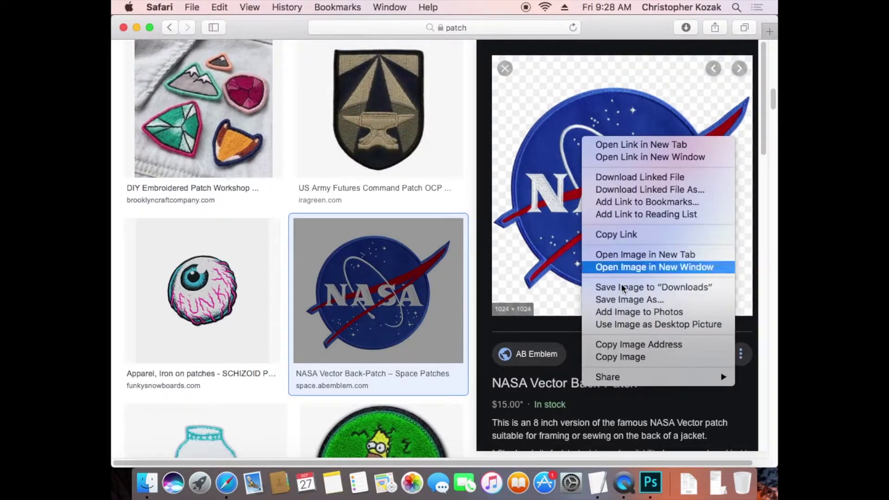
{"action": "left_click", "coordinate": [627, 357]}
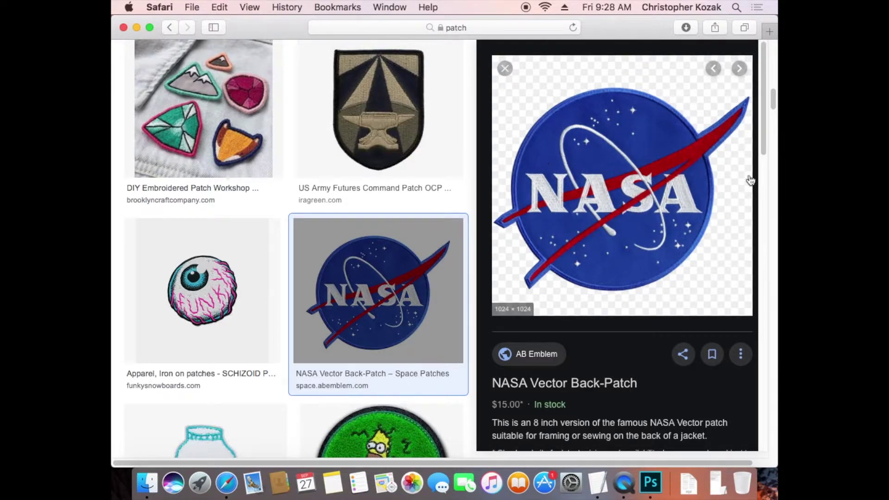
{"action": "left_click", "coordinate": [136, 27]}
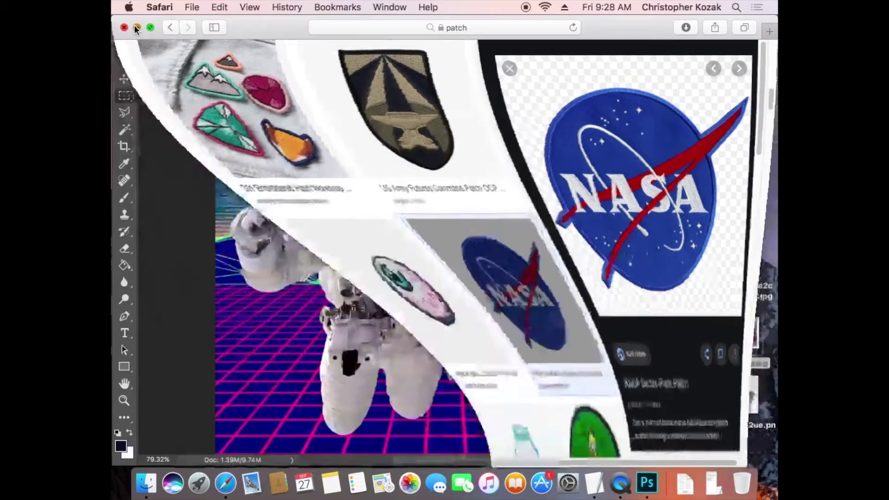
{"action": "left_click", "coordinate": [675, 206]}
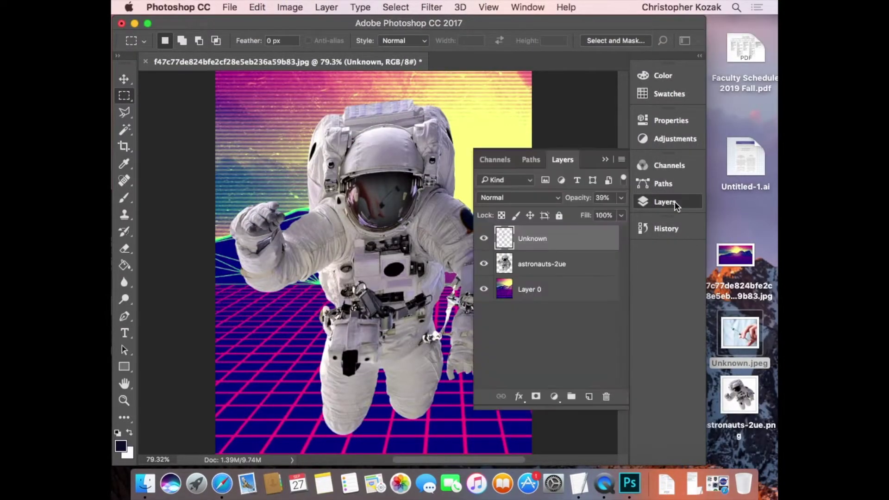
{"action": "left_click", "coordinate": [256, 7]}
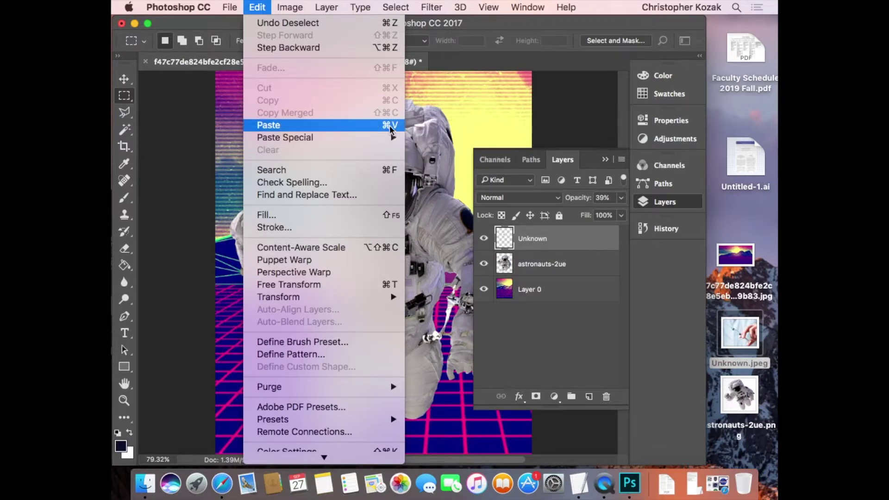
{"action": "left_click", "coordinate": [360, 125]}
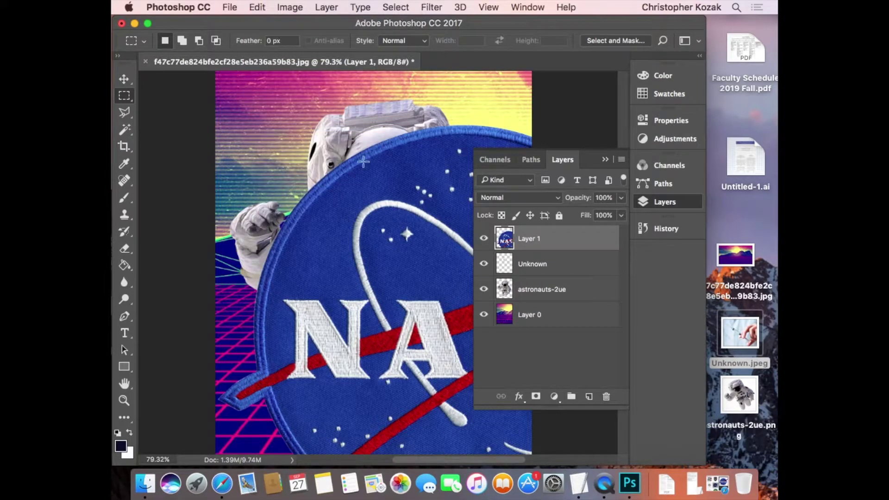
{"action": "left_click_drag", "start_coordinate": [269, 133], "coordinate": [346, 200]}
{"action": "left_click_drag", "start_coordinate": [249, 114], "coordinate": [302, 159]}
{"action": "left_click", "coordinate": [352, 150]}
{"action": "left_click", "coordinate": [124, 130]}
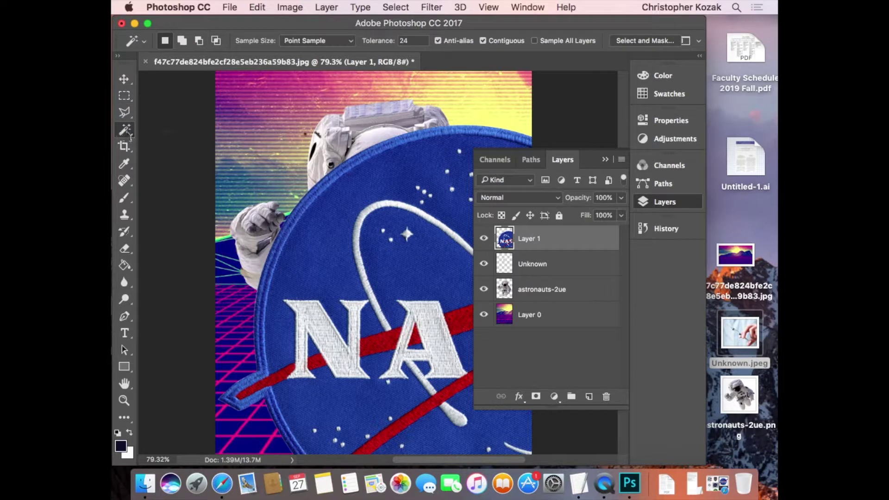
{"action": "left_click", "coordinate": [124, 114]}
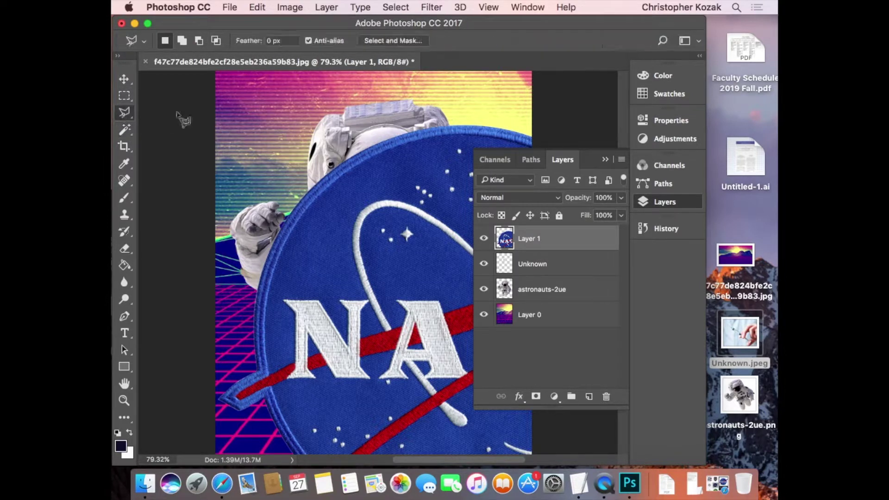
{"action": "left_click", "coordinate": [125, 97]}
- Scale the pasted NASA patch down to badge size with Free Transform and place it over the dark patch on the astronaut's shoulder
{"action": "left_click", "coordinate": [124, 79]}
{"action": "key", "text": "super+t"}
{"action": "left_click_drag", "start_coordinate": [212, 123], "coordinate": [457, 328]}
{"action": "left_click_drag", "start_coordinate": [510, 431], "coordinate": [336, 233]}
{"action": "left_click", "coordinate": [649, 203]}
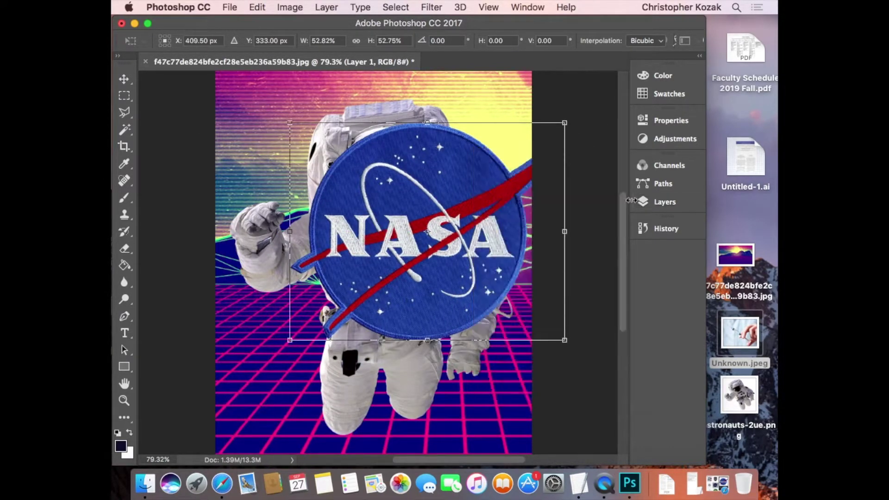
{"action": "left_click_drag", "start_coordinate": [565, 122], "coordinate": [466, 223]}
{"action": "key", "text": "Return"}
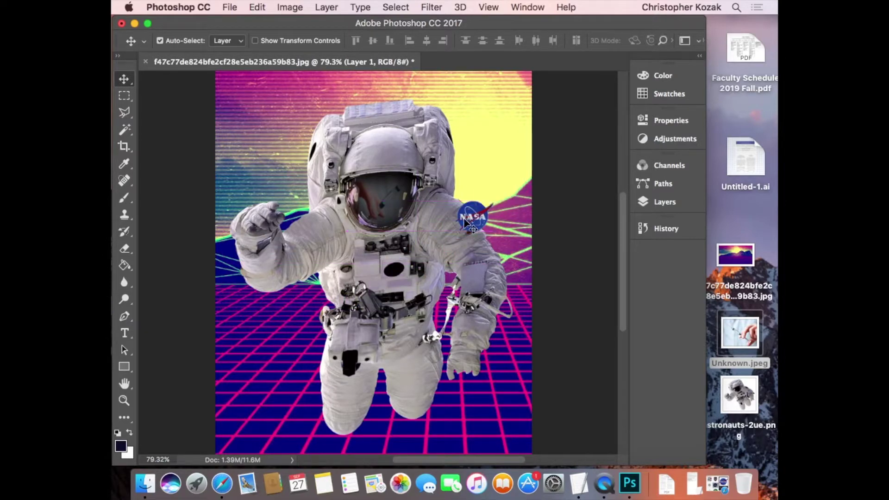
- Move the NASA patch off the dark shoulder patch onto the grey sleeve fabric beside it
{"action": "left_click", "coordinate": [123, 400]}
{"action": "left_click_drag", "start_coordinate": [480, 218], "coordinate": [500, 197]}
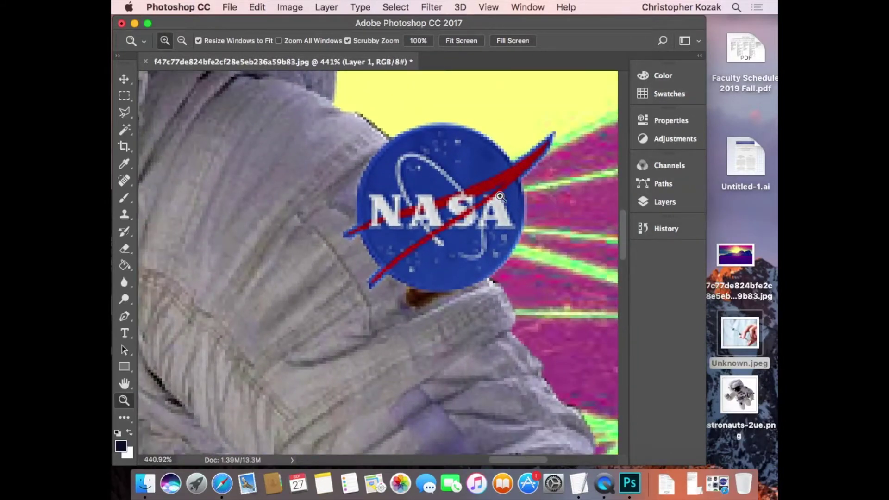
{"action": "key", "text": "v"}
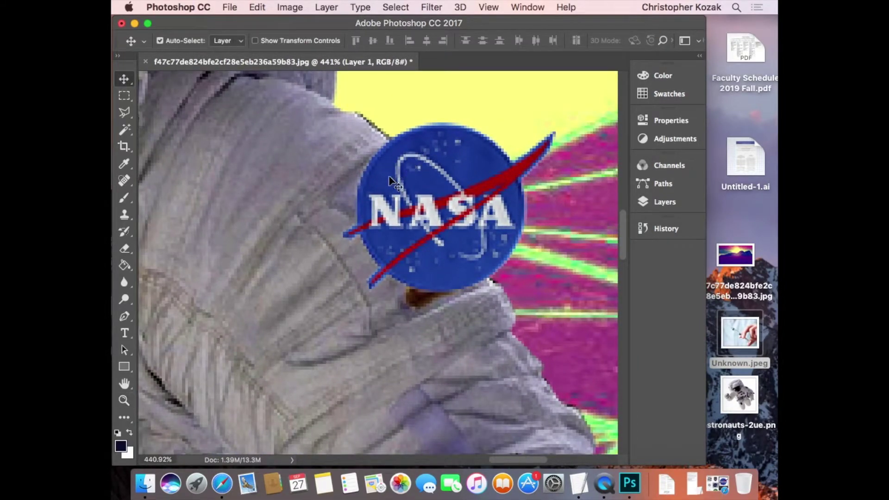
{"action": "left_click_drag", "start_coordinate": [431, 193], "coordinate": [245, 208]}
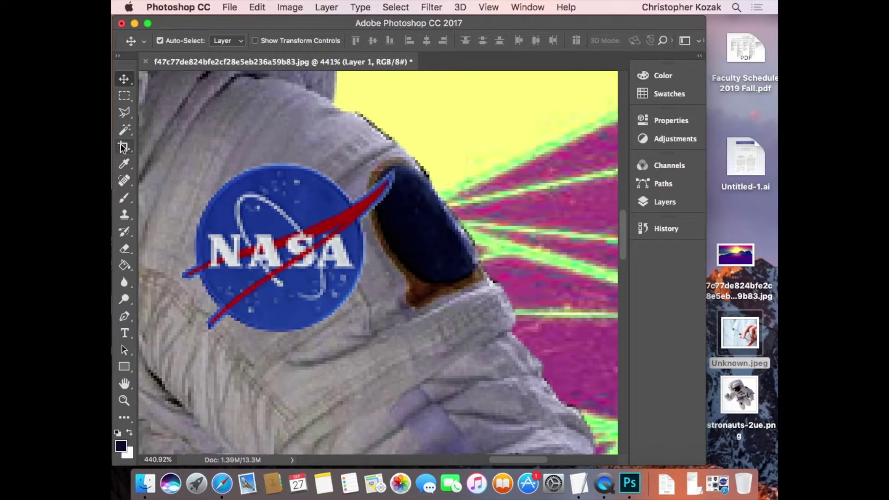
- Rotate the NASA patch counter-clockwise so its lettering slants upward, and nudge it closer to the dark shoulder patch
{"action": "key", "text": "ctrl+t"}
{"action": "left_click_drag", "start_coordinate": [168, 139], "coordinate": [174, 214]}
{"action": "key", "text": "Return"}
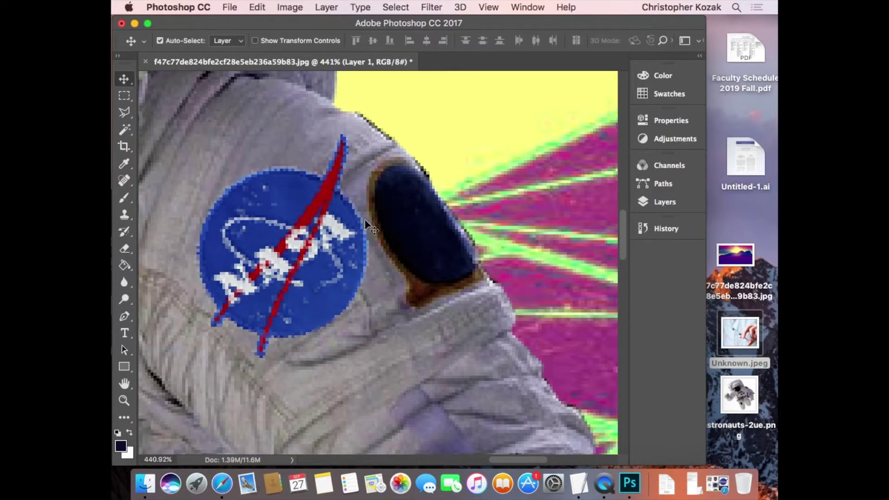
{"action": "left_click_drag", "start_coordinate": [328, 227], "coordinate": [337, 222]}
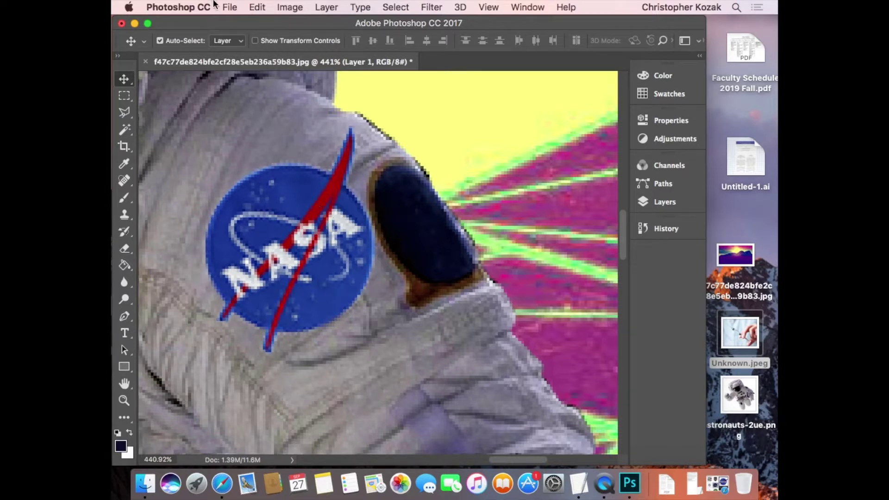
- Try a Perspective transform on the NASA patch, pulling in its upper corner
{"action": "left_click", "coordinate": [267, 6]}
{"action": "mouse_move", "coordinate": [309, 299]}
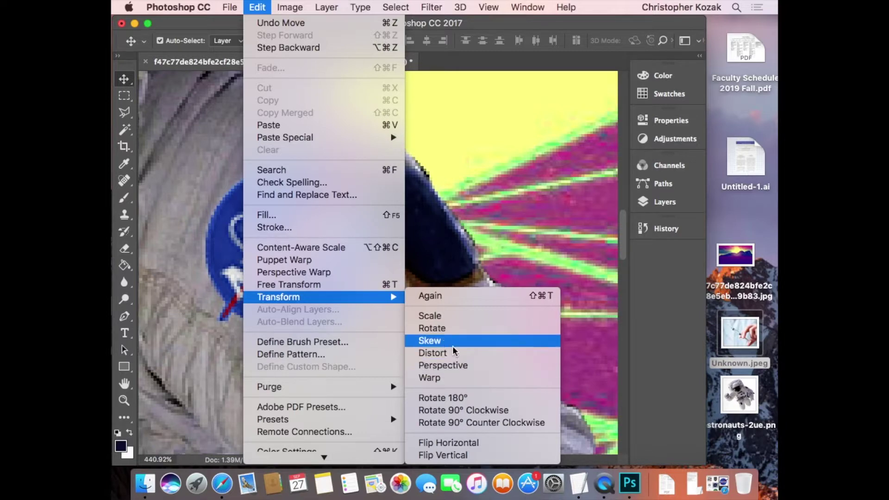
{"action": "left_click", "coordinate": [453, 363]}
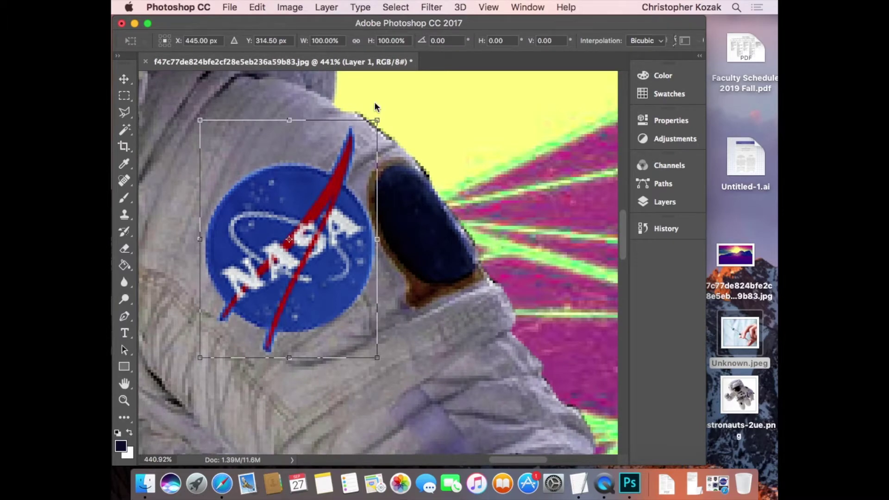
{"action": "mouse_move", "coordinate": [377, 121]}
{"action": "left_mouse_down"}
{"action": "mouse_move", "coordinate": [430, 110]}
{"action": "mouse_move", "coordinate": [320, 120]}
{"action": "mouse_move", "coordinate": [361, 199]}
{"action": "mouse_move", "coordinate": [366, 130]}
{"action": "left_mouse_up"}
{"action": "key", "text": "Return"}
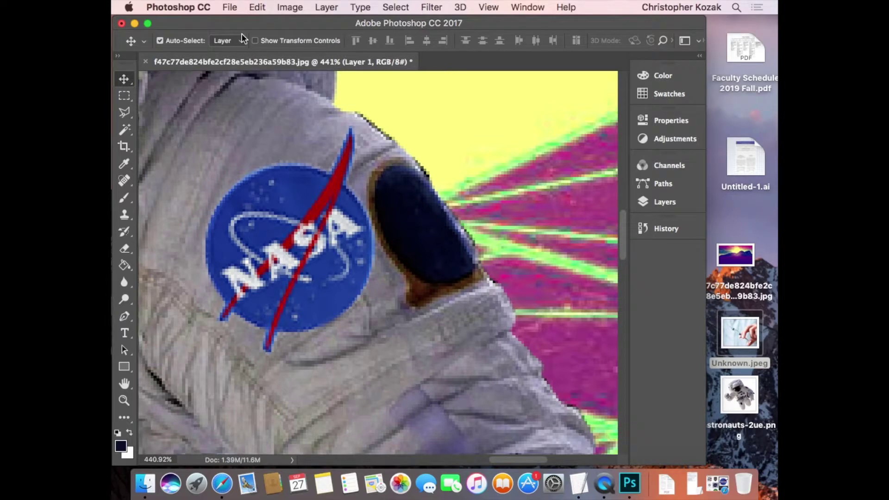
- Try a Skew transform on the NASA patch, pulling its edge beside the dark shoulder patch upward, and undo it
{"action": "left_click", "coordinate": [257, 7]}
{"action": "mouse_move", "coordinate": [344, 301]}
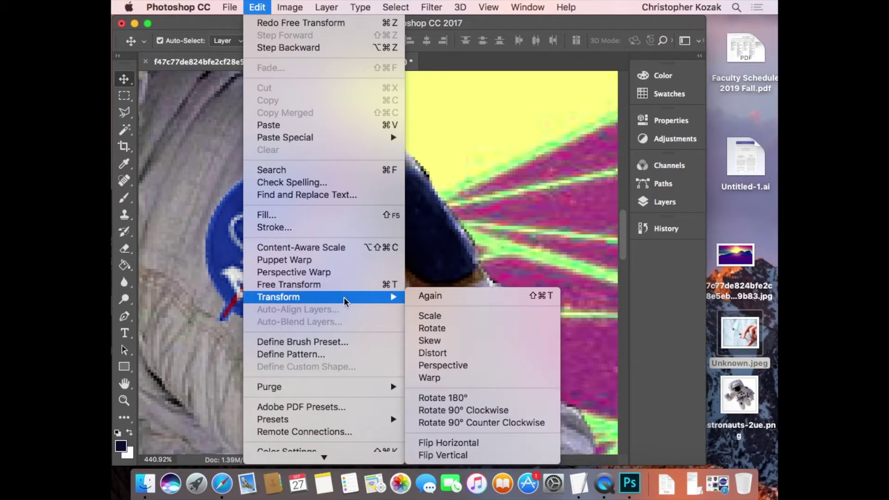
{"action": "left_click", "coordinate": [440, 341]}
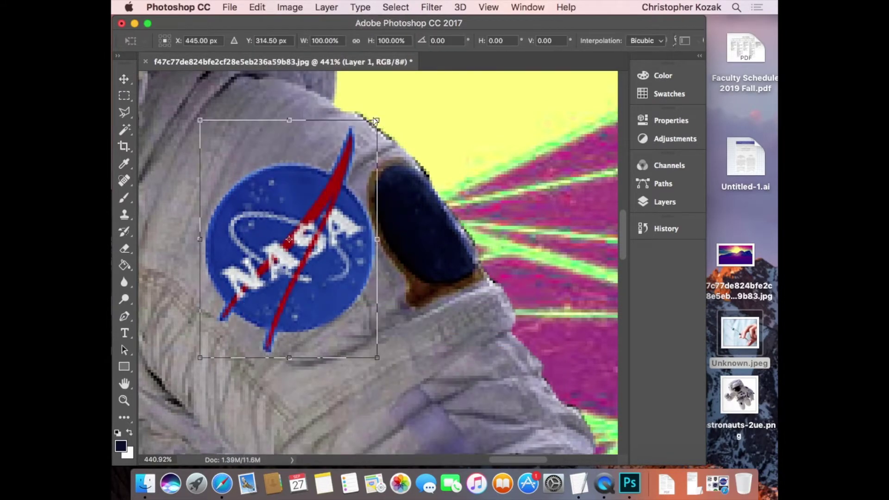
{"action": "mouse_move", "coordinate": [377, 121]}
{"action": "left_mouse_down"}
{"action": "mouse_move", "coordinate": [477, 123]}
{"action": "mouse_move", "coordinate": [391, 126]}
{"action": "left_mouse_up"}
{"action": "left_click_drag", "start_coordinate": [384, 239], "coordinate": [376, 187]}
{"action": "key", "text": "Return"}
{"action": "key", "text": "super+z"}
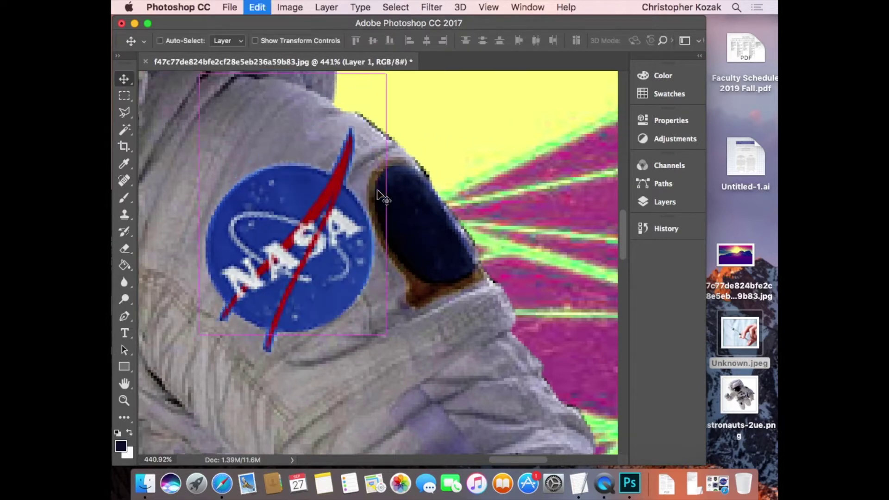
- Distort the NASA patch so it narrows toward the shoulder edge, and move it over the dark shoulder patch
{"action": "left_click", "coordinate": [256, 7]}
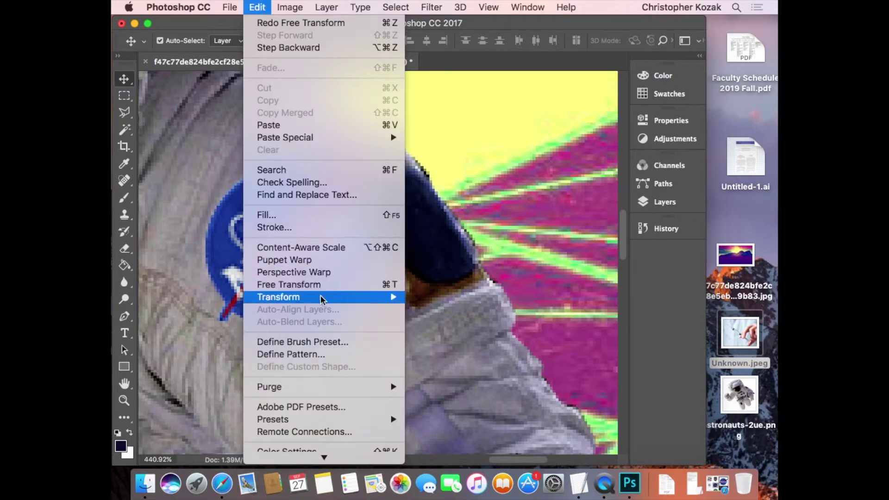
{"action": "left_click", "coordinate": [472, 354]}
{"action": "left_click_drag", "start_coordinate": [377, 360], "coordinate": [386, 331]}
{"action": "left_click_drag", "start_coordinate": [202, 122], "coordinate": [201, 108]}
{"action": "left_click_drag", "start_coordinate": [378, 121], "coordinate": [375, 143]}
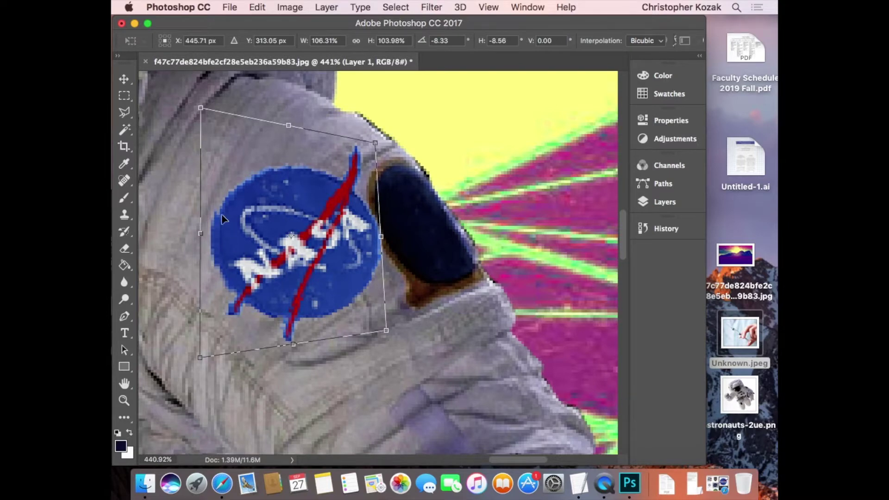
{"action": "left_click_drag", "start_coordinate": [354, 256], "coordinate": [468, 233]}
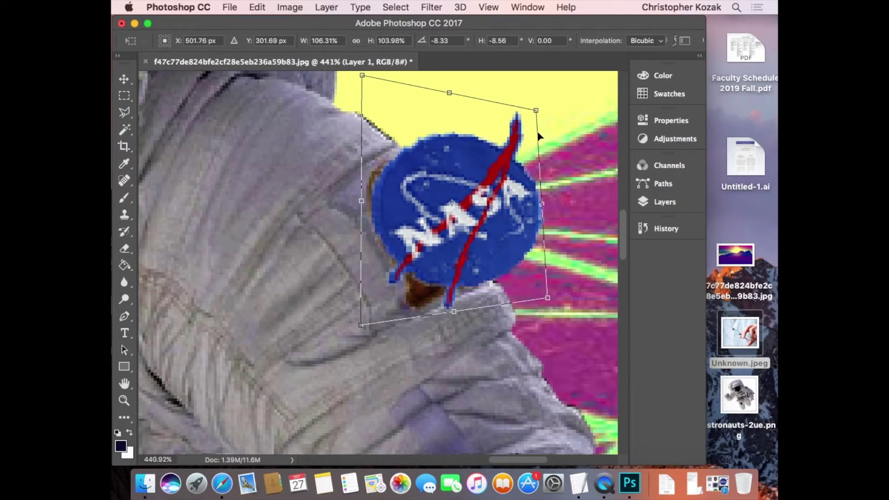
{"action": "key", "text": "Return"}
- Scale the NASA patch to about 63% width and 86% height with Free Transform, covering the dark shoulder patch
{"action": "key", "text": "super+t"}
{"action": "left_click_drag", "start_coordinate": [540, 104], "coordinate": [464, 155]}
{"action": "left_click_drag", "start_coordinate": [445, 243], "coordinate": [457, 221]}
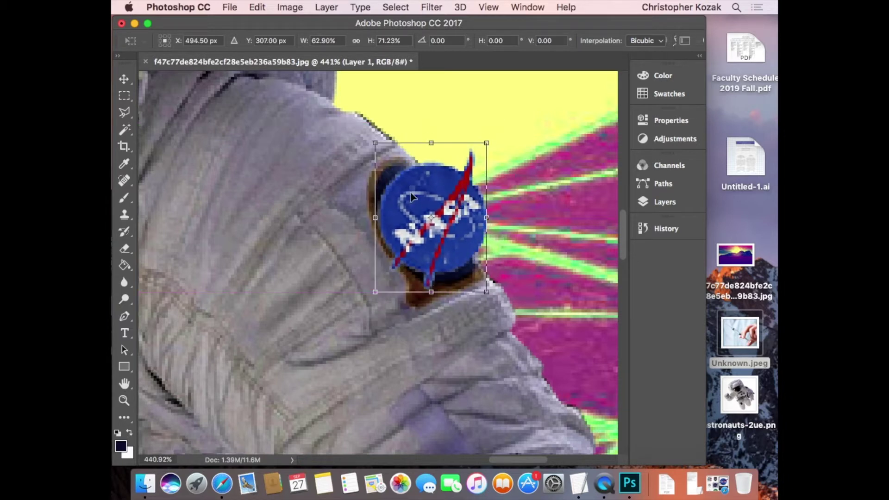
{"action": "left_click_drag", "start_coordinate": [434, 142], "coordinate": [436, 131]}
{"action": "left_click_drag", "start_coordinate": [434, 292], "coordinate": [435, 309]}
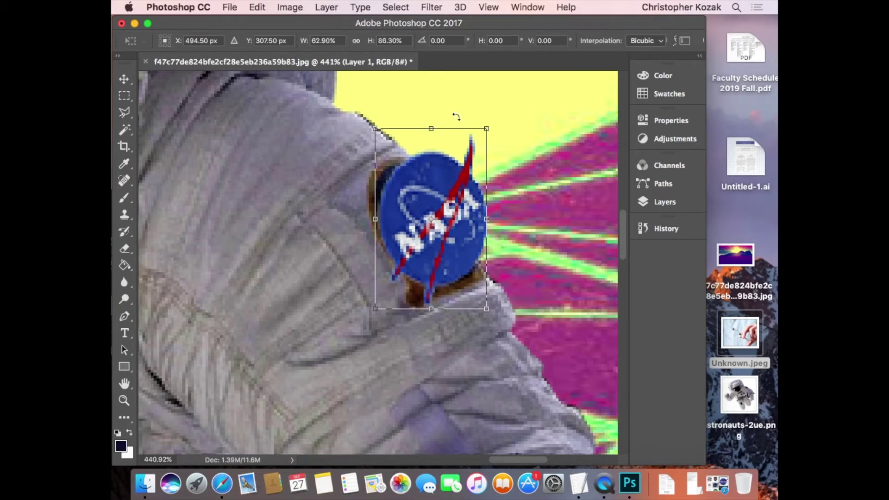
{"action": "key", "text": "Return"}
- Skew the NASA patch by about 13 degrees so it leans along the slope of the dark shoulder patch
{"action": "left_click", "coordinate": [258, 7]}
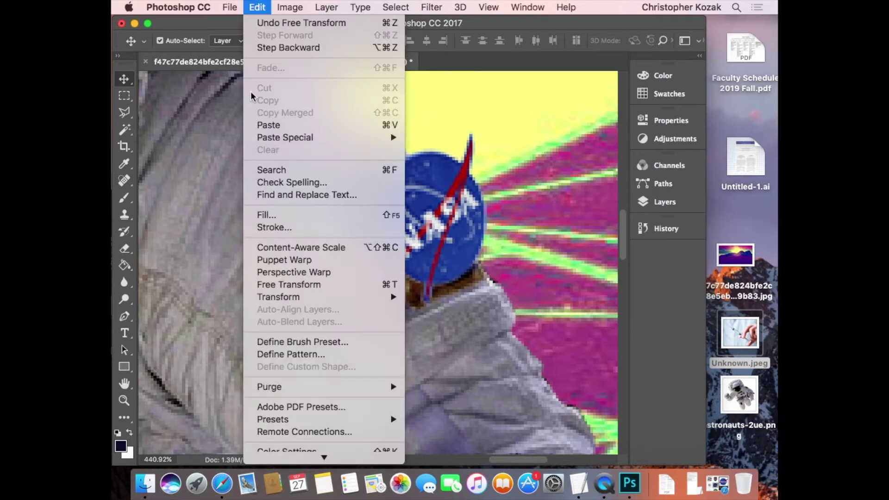
{"action": "mouse_move", "coordinate": [310, 301]}
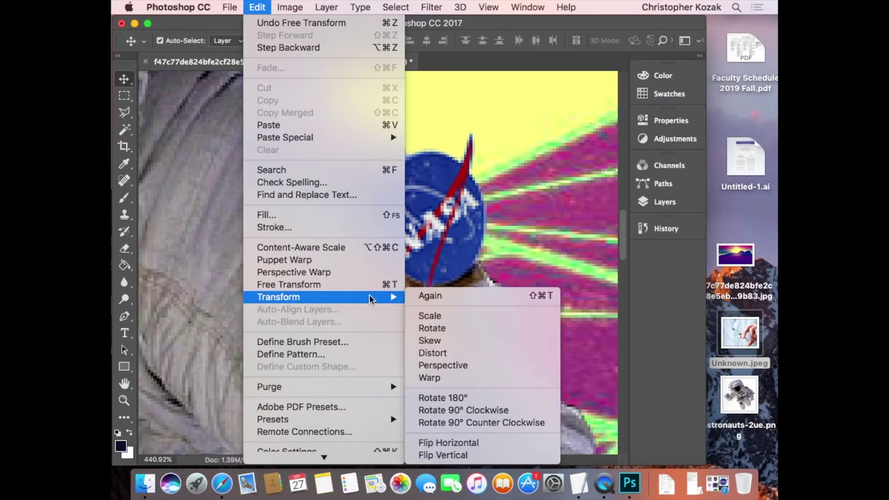
{"action": "left_click", "coordinate": [443, 341]}
{"action": "left_click_drag", "start_coordinate": [430, 132], "coordinate": [410, 133]}
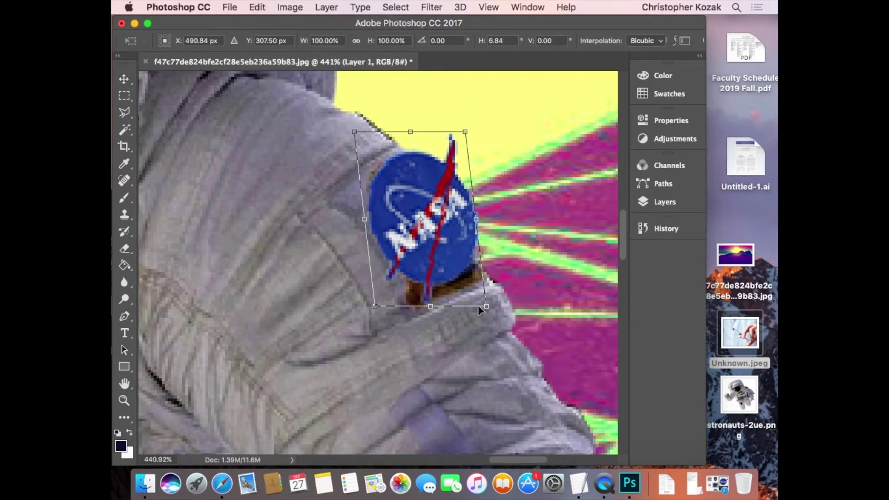
{"action": "left_click_drag", "start_coordinate": [432, 307], "coordinate": [449, 303]}
{"action": "left_click_drag", "start_coordinate": [414, 195], "coordinate": [412, 195]}
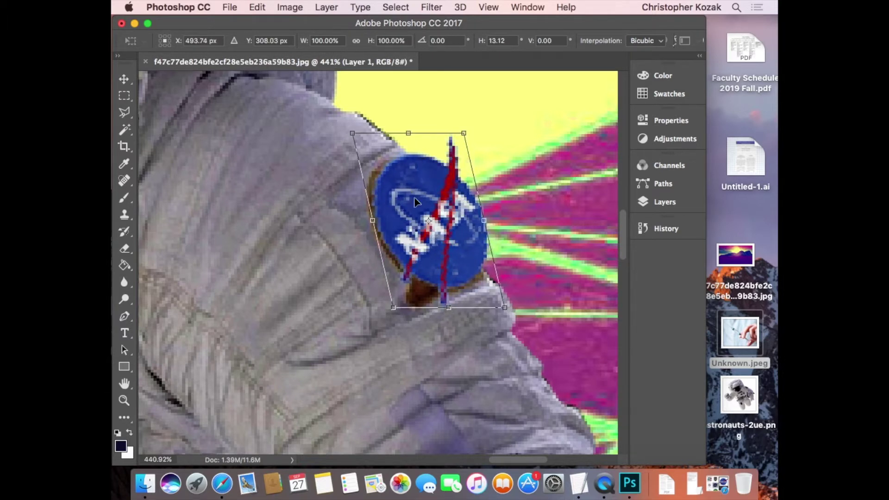
{"action": "key", "text": "Return"}
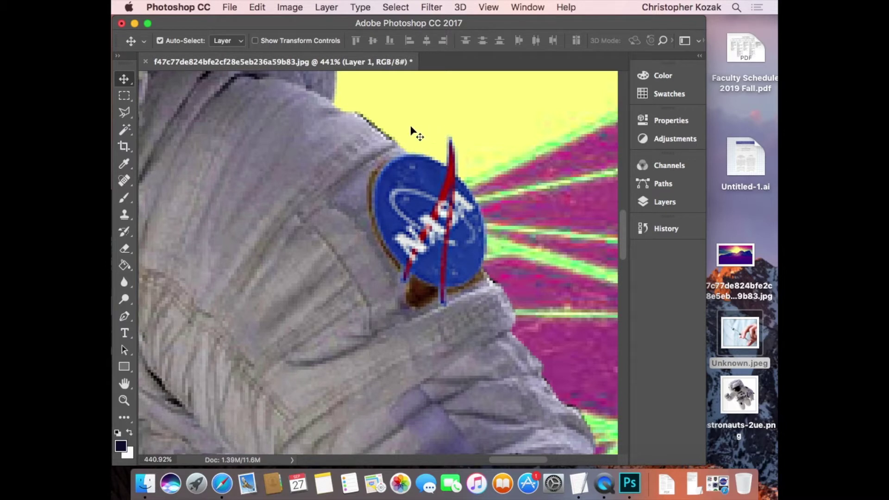
- Try cutting off the part of the NASA patch overhanging the shoulder with a Polygonal Lasso selection, and undo the deletion
{"action": "left_click", "coordinate": [123, 112]}
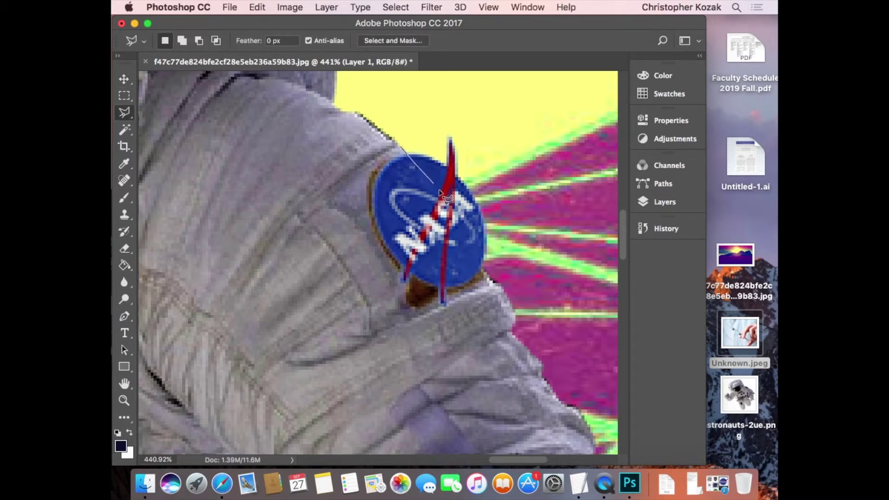
{"action": "left_click", "coordinate": [533, 260]}
{"action": "left_click", "coordinate": [535, 124]}
{"action": "double_click", "coordinate": [417, 82]}
{"action": "key", "text": "Delete"}
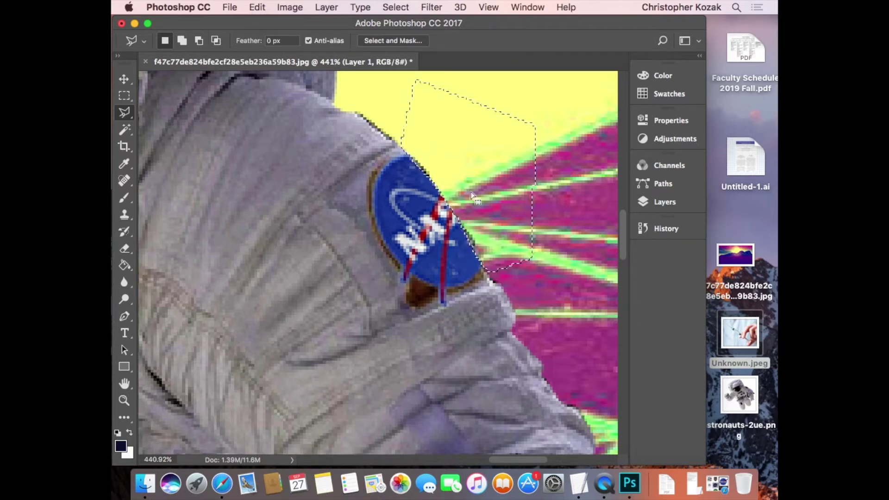
{"action": "key", "text": "super+z"}
{"action": "key", "text": "m"}
{"action": "left_click", "coordinate": [177, 105]}
- Warp the NASA patch so its outer edge bends in to the shoulder contour and its shape fits the dark patch
{"action": "left_click", "coordinate": [258, 7]}
{"action": "mouse_move", "coordinate": [377, 301]}
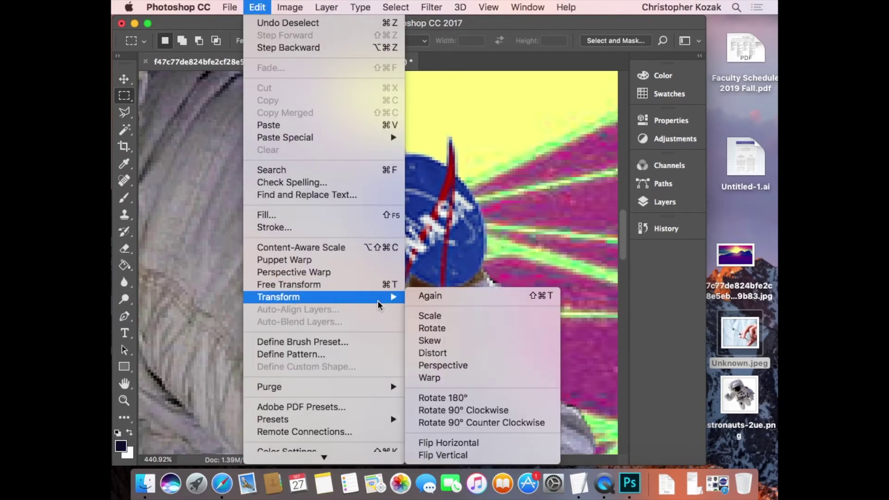
{"action": "left_click", "coordinate": [445, 377]}
{"action": "left_click_drag", "start_coordinate": [492, 135], "coordinate": [426, 155]}
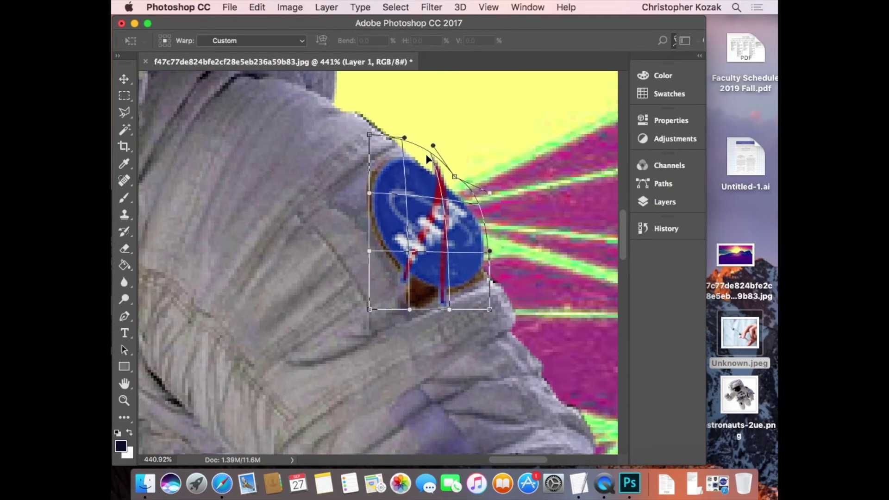
{"action": "left_click_drag", "start_coordinate": [481, 234], "coordinate": [470, 237]}
{"action": "left_click_drag", "start_coordinate": [454, 178], "coordinate": [445, 181]}
{"action": "left_click_drag", "start_coordinate": [452, 313], "coordinate": [439, 292]}
{"action": "left_click_drag", "start_coordinate": [377, 273], "coordinate": [381, 298]}
{"action": "left_click_drag", "start_coordinate": [377, 169], "coordinate": [377, 171]}
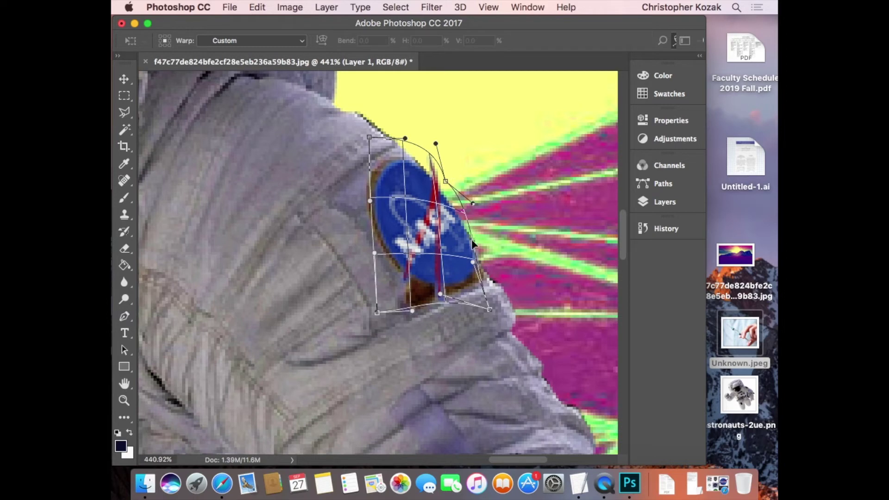
{"action": "left_click_drag", "start_coordinate": [473, 240], "coordinate": [469, 241]}
{"action": "key", "text": "Return"}
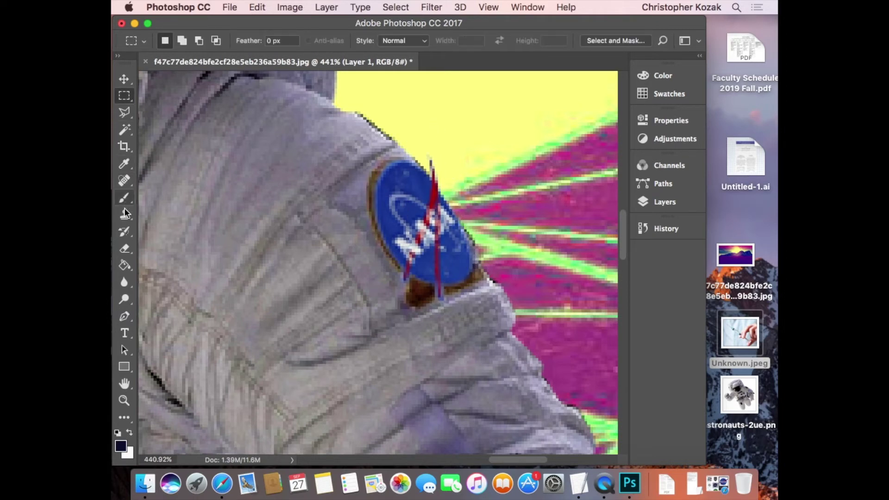
- Erase the red tip of the NASA logo protruding past the shoulder, using a 17 px Eraser at 100% opacity
{"action": "left_click", "coordinate": [125, 248]}
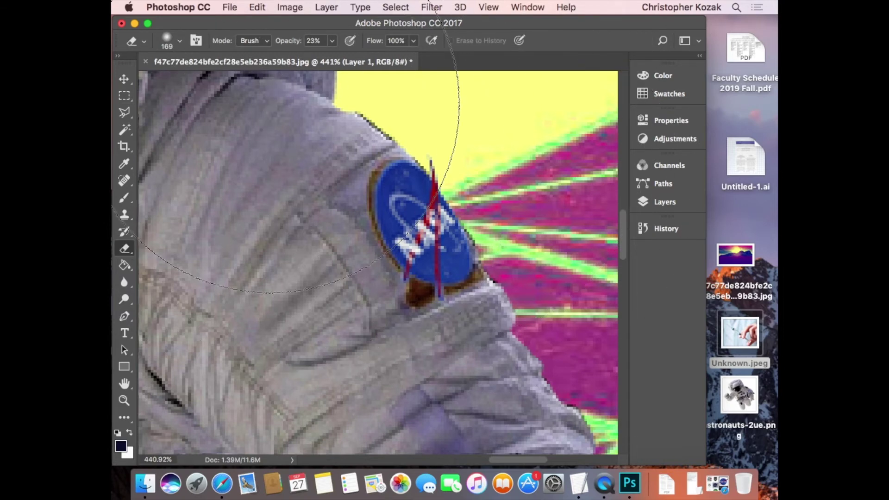
{"action": "left_click", "coordinate": [180, 41]}
{"action": "left_click_drag", "start_coordinate": [218, 109], "coordinate": [301, 107]}
{"action": "left_click", "coordinate": [474, 121]}
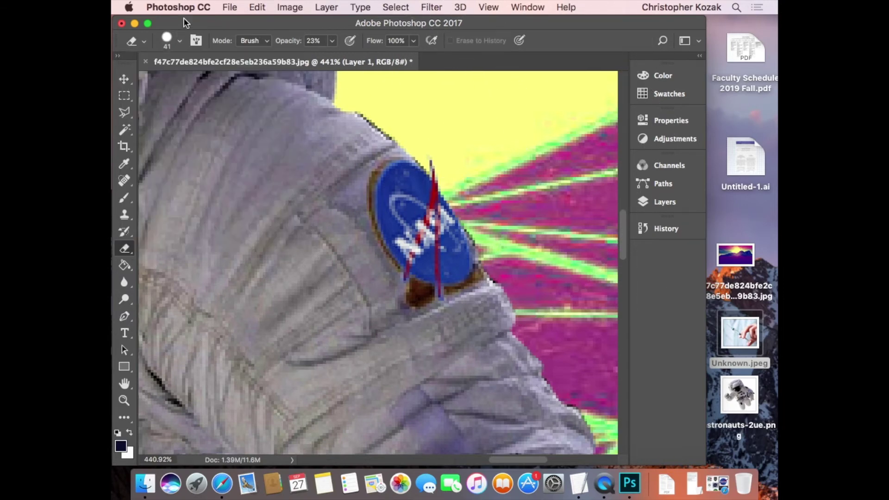
{"action": "left_click", "coordinate": [180, 41]}
{"action": "left_click", "coordinate": [193, 78]}
{"action": "left_click", "coordinate": [514, 143]}
{"action": "left_click", "coordinate": [332, 41]}
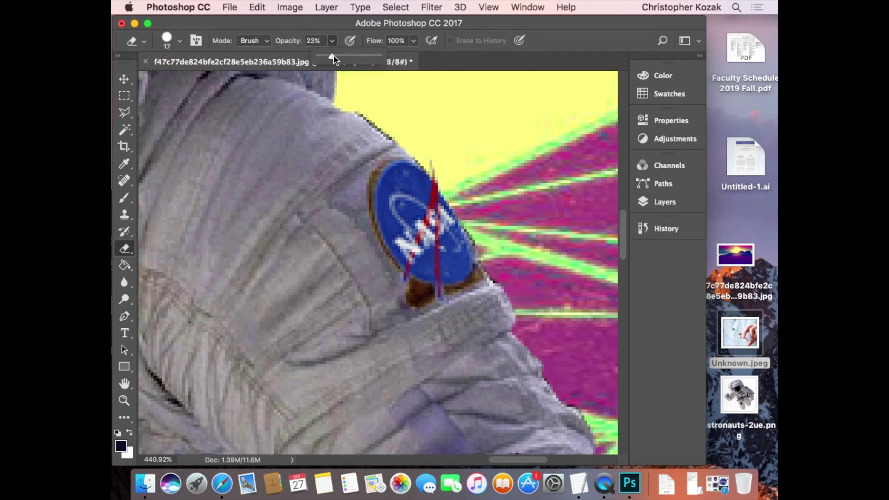
{"action": "left_click_drag", "start_coordinate": [333, 55], "coordinate": [407, 53]}
{"action": "left_click", "coordinate": [476, 149]}
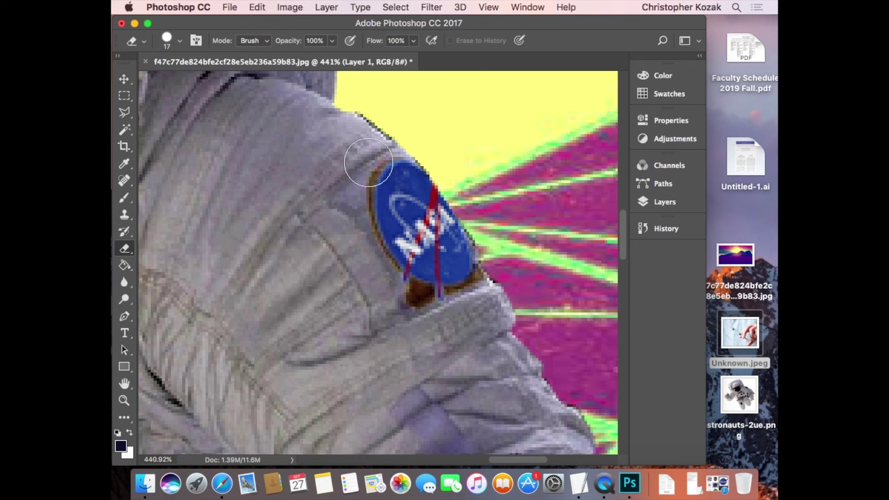
- Draw a rectangular marquee selection across the gap between the astronaut's torso and the forearm below the NASA patch
{"action": "left_click", "coordinate": [123, 94]}
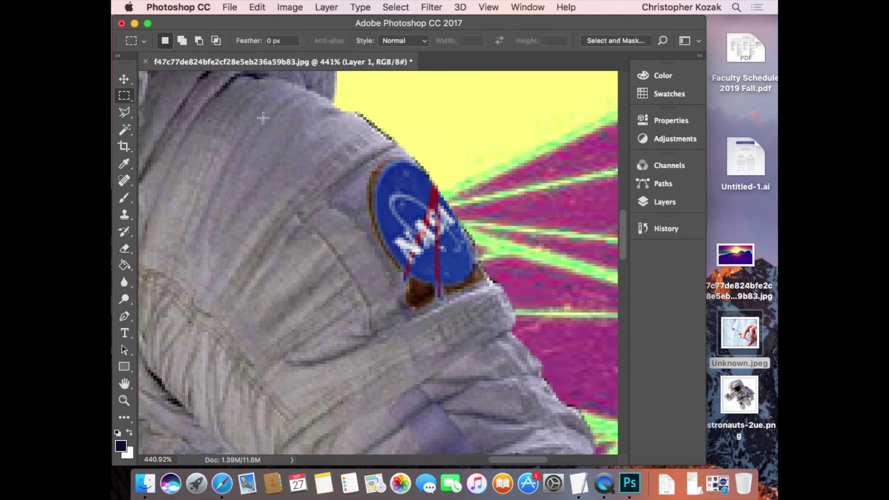
{"action": "scroll", "coordinate": [449, 160], "scroll_direction": "down", "scroll_amount": 10}
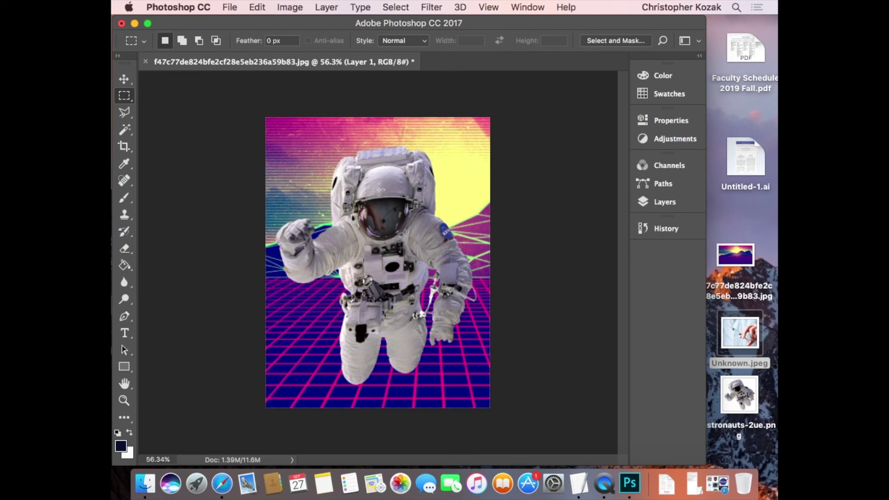
{"action": "left_click_drag", "start_coordinate": [414, 268], "coordinate": [469, 299]}
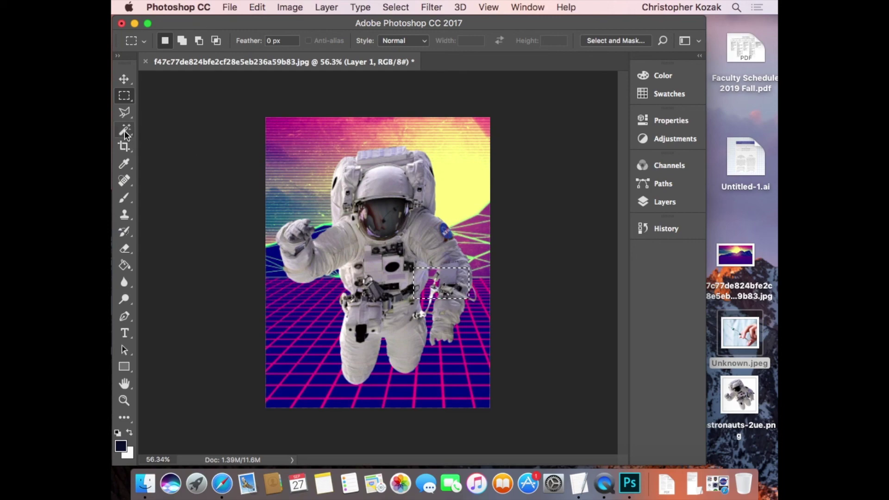